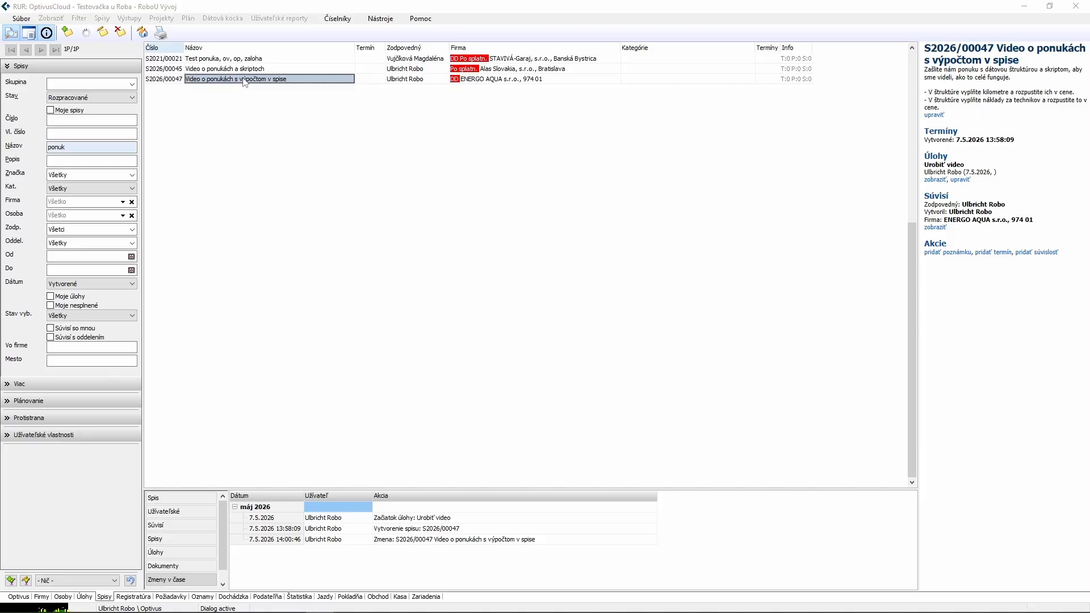
{"action": "double_click", "coordinate": [244, 79]}
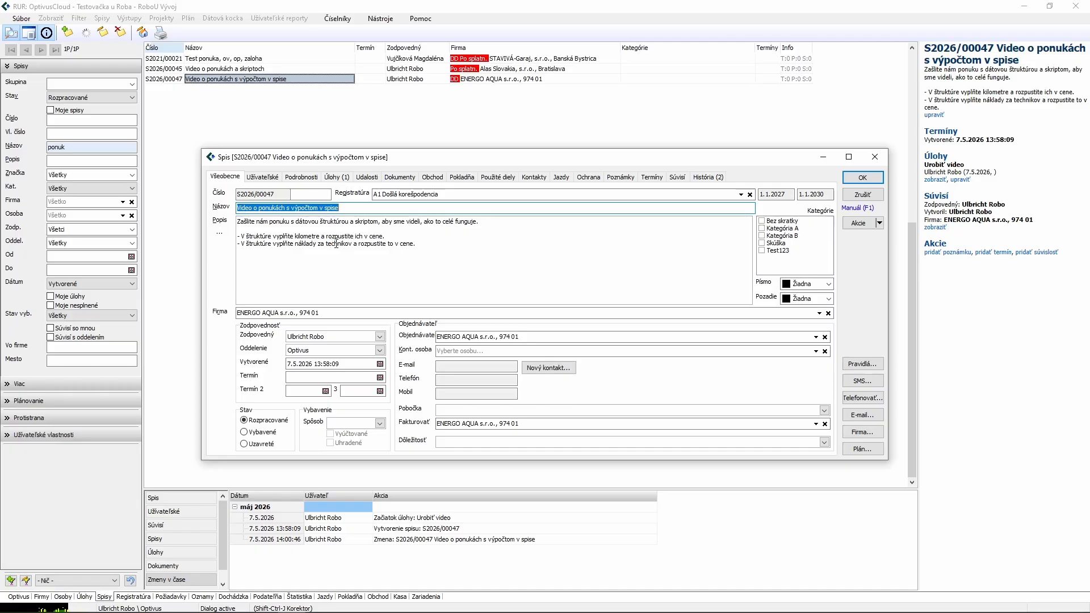
{"action": "left_click", "coordinate": [434, 178]}
{"action": "right_click", "coordinate": [359, 282]}
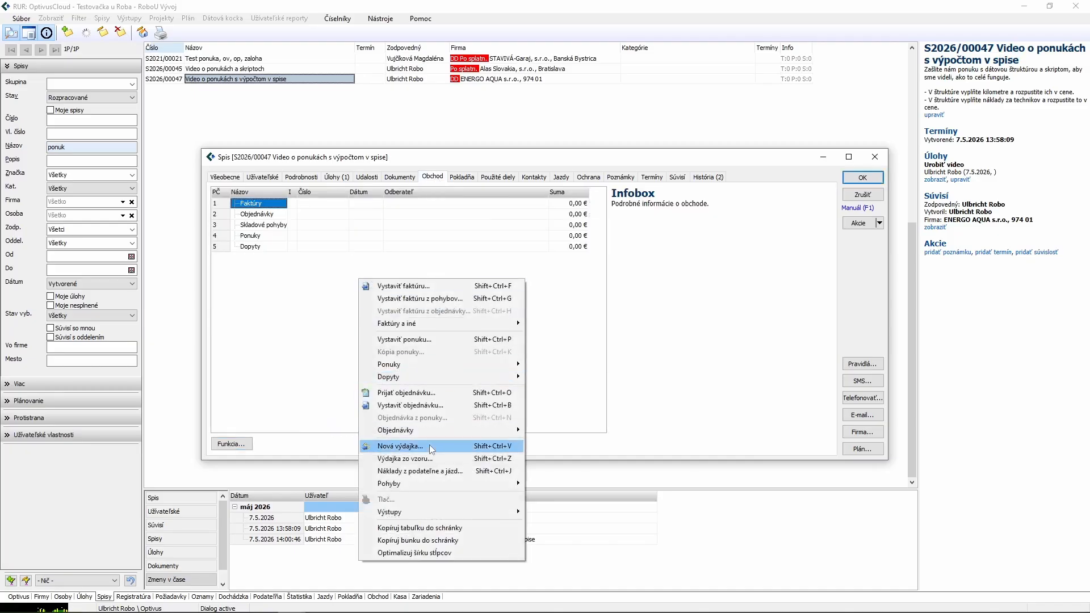
{"action": "left_click", "coordinate": [427, 340]}
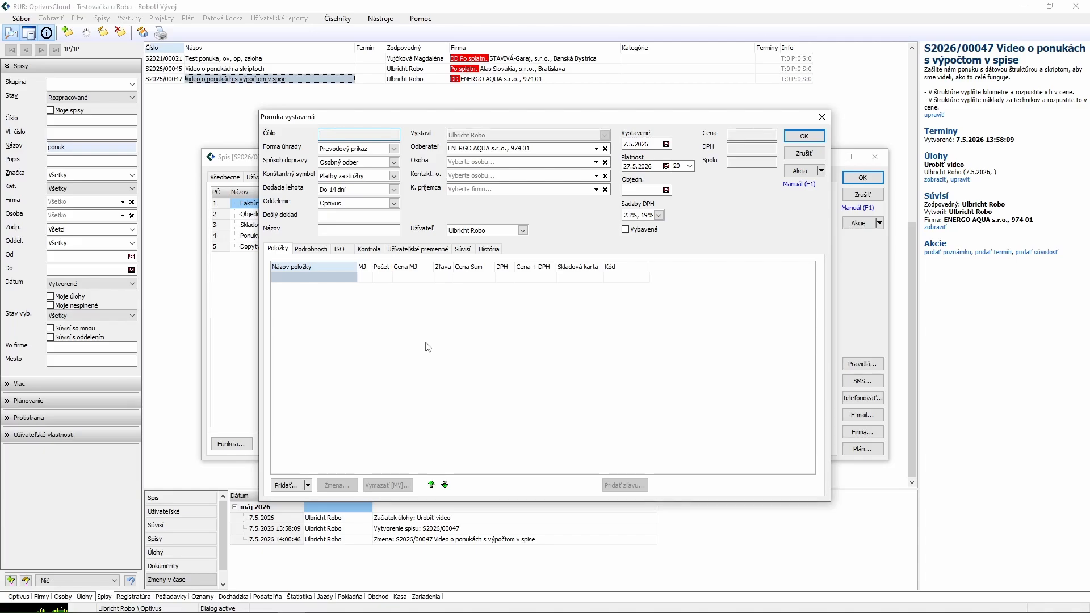
{"action": "left_click", "coordinate": [283, 486]}
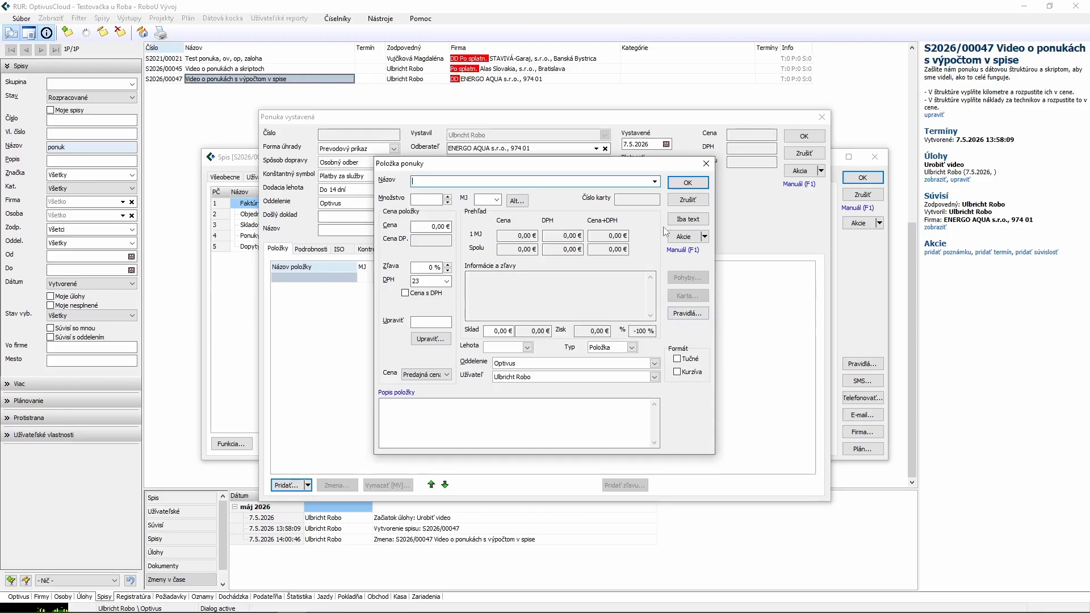
{"action": "left_click", "coordinate": [708, 202]}
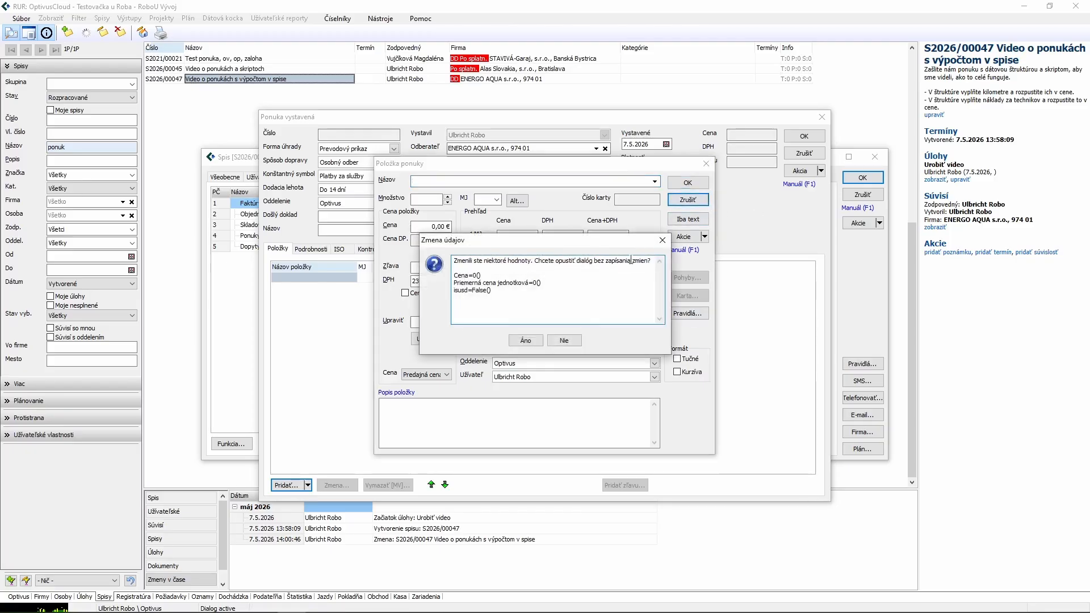
{"action": "left_click", "coordinate": [539, 339]}
{"action": "left_click", "coordinate": [804, 154]}
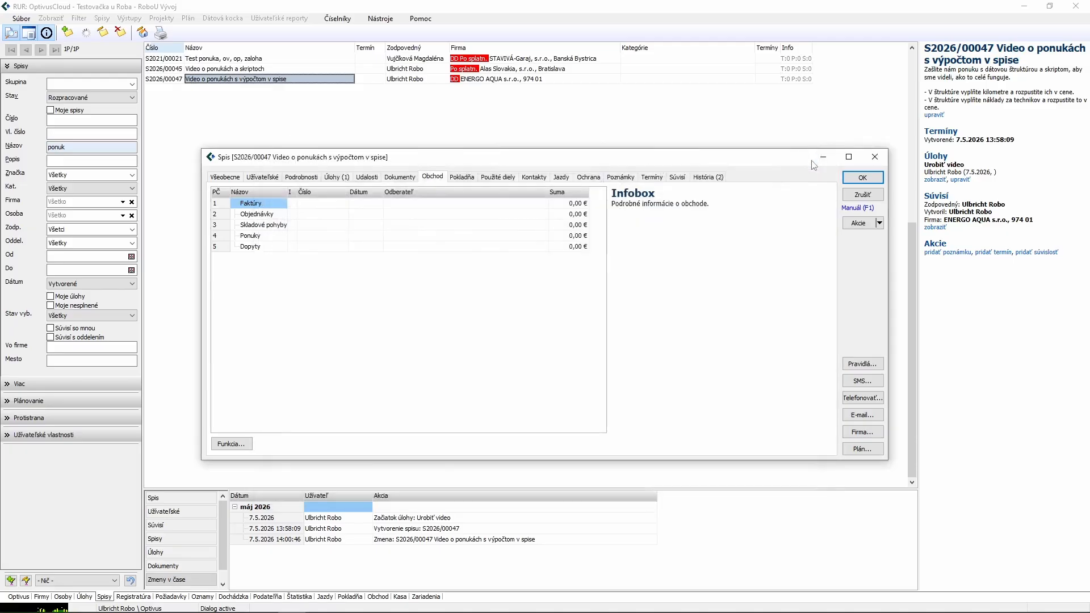
{"action": "left_click", "coordinate": [862, 178]}
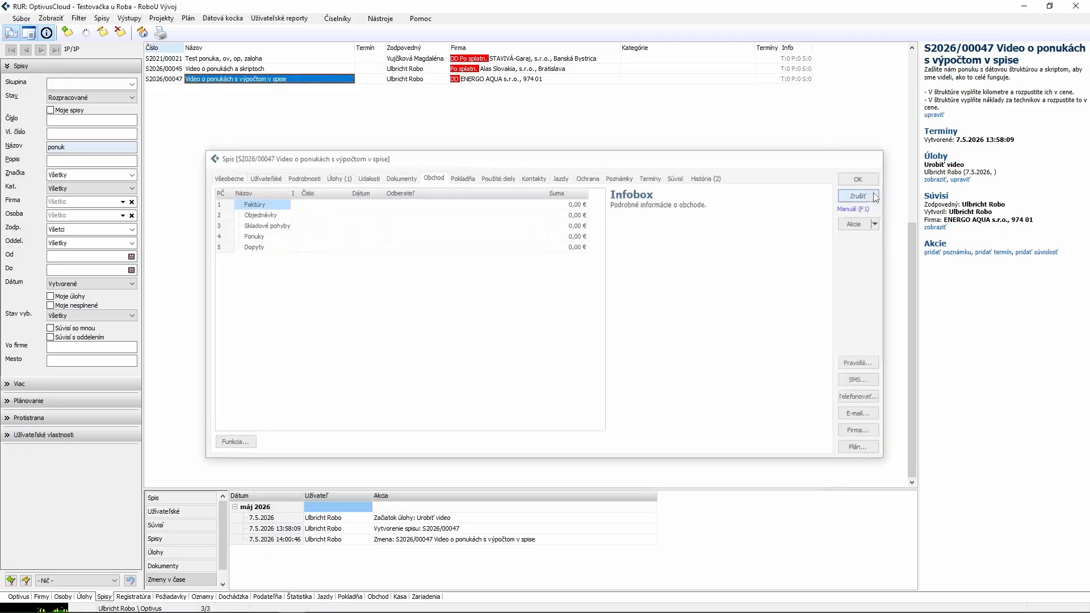
Examine the dsPonukaSK data structure, including its description, the vzd and tech input variables and the script run automatically on change.
{"action": "left_click", "coordinate": [338, 20]}
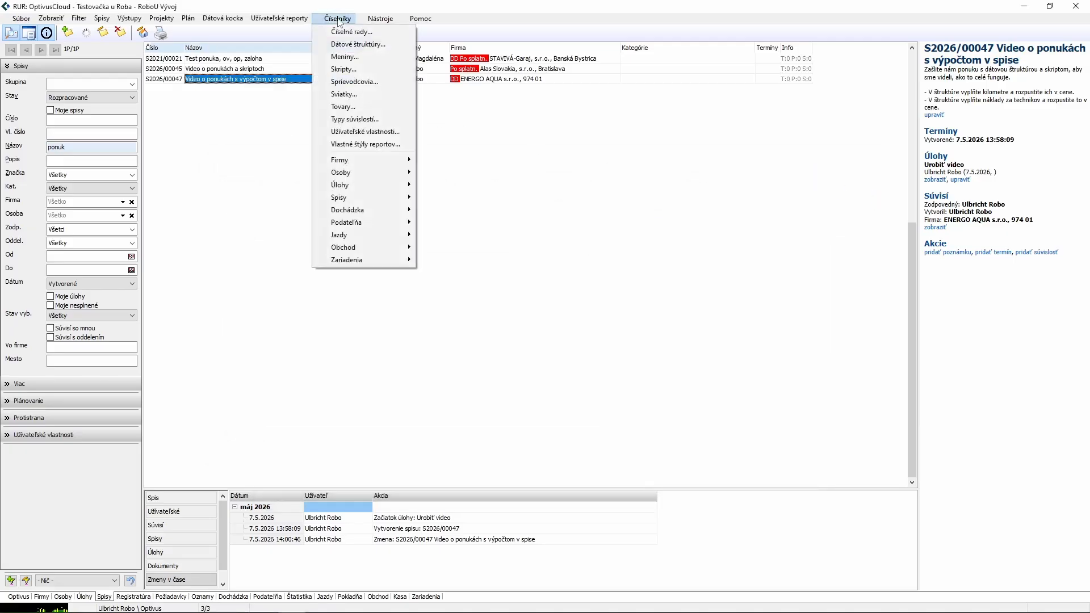
{"action": "left_click", "coordinate": [368, 46]}
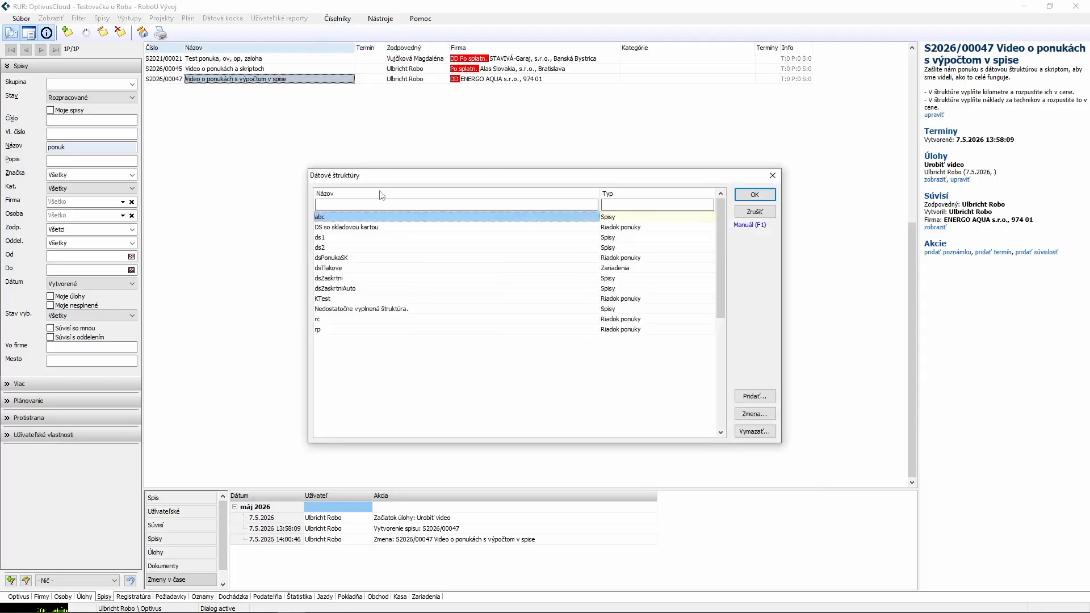
{"action": "left_click", "coordinate": [349, 260]}
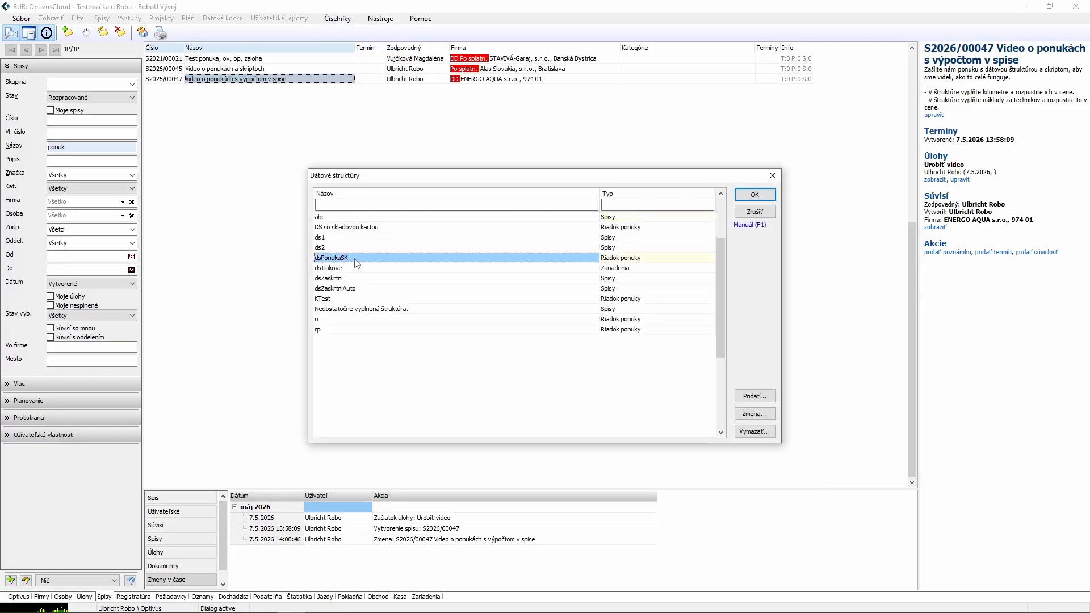
{"action": "double_click", "coordinate": [357, 260]}
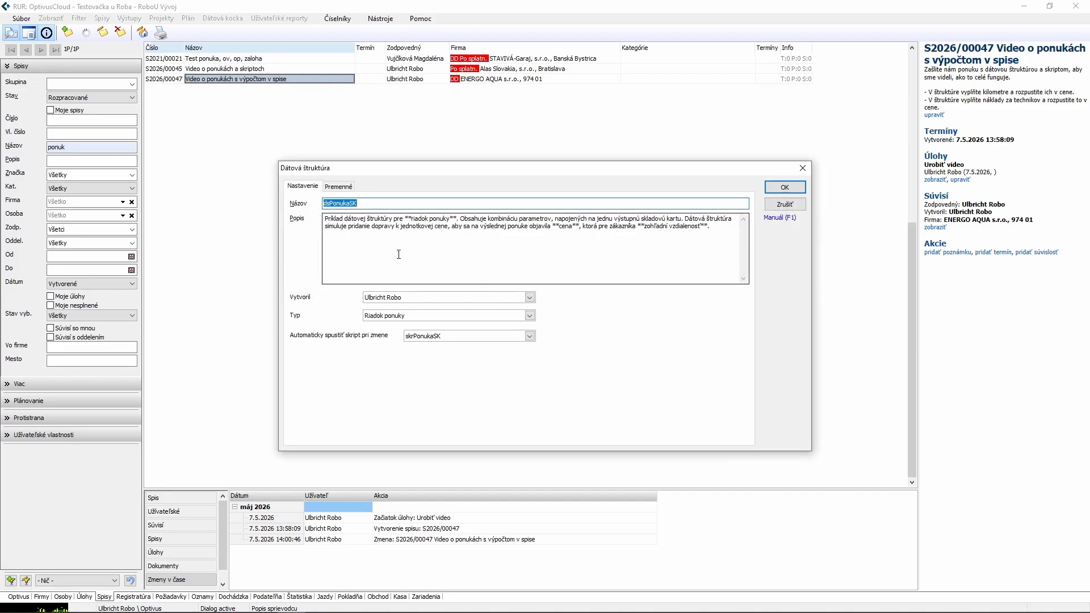
{"action": "left_click", "coordinate": [338, 187]}
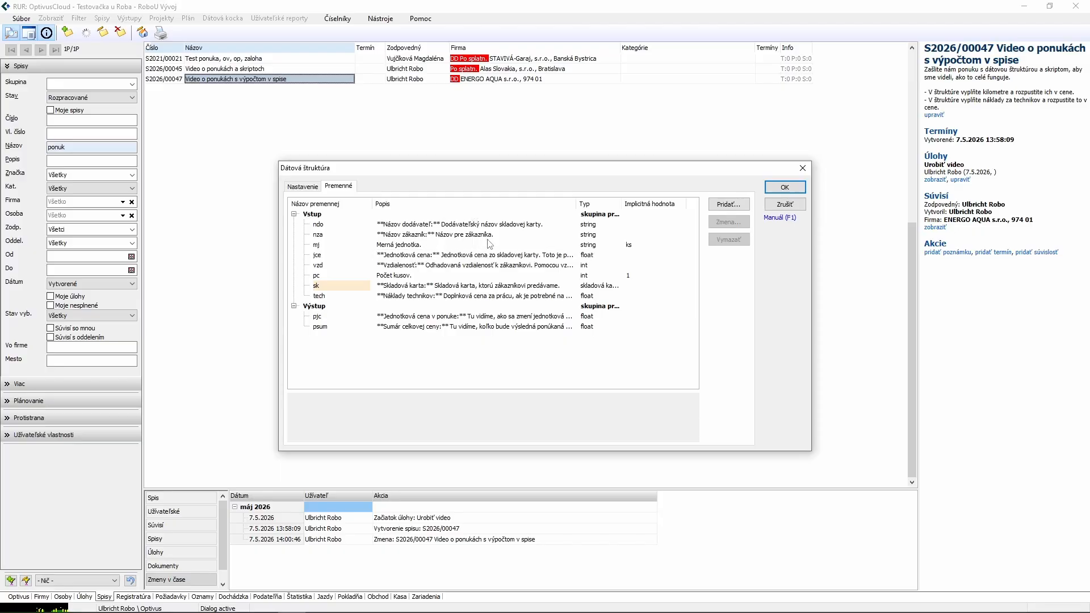
{"action": "left_click", "coordinate": [458, 267]}
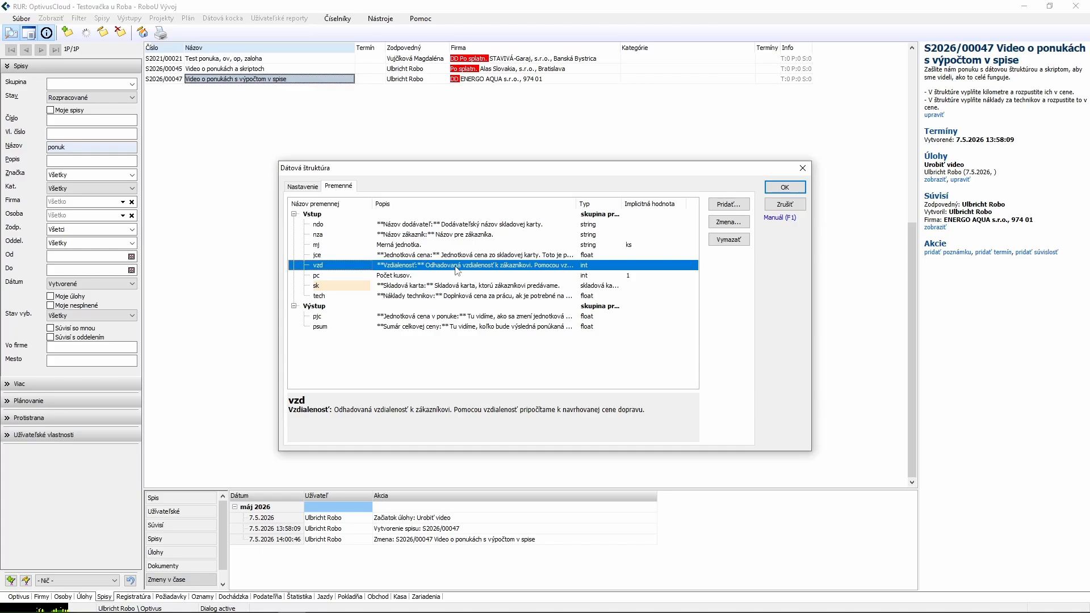
{"action": "left_click", "coordinate": [453, 297]}
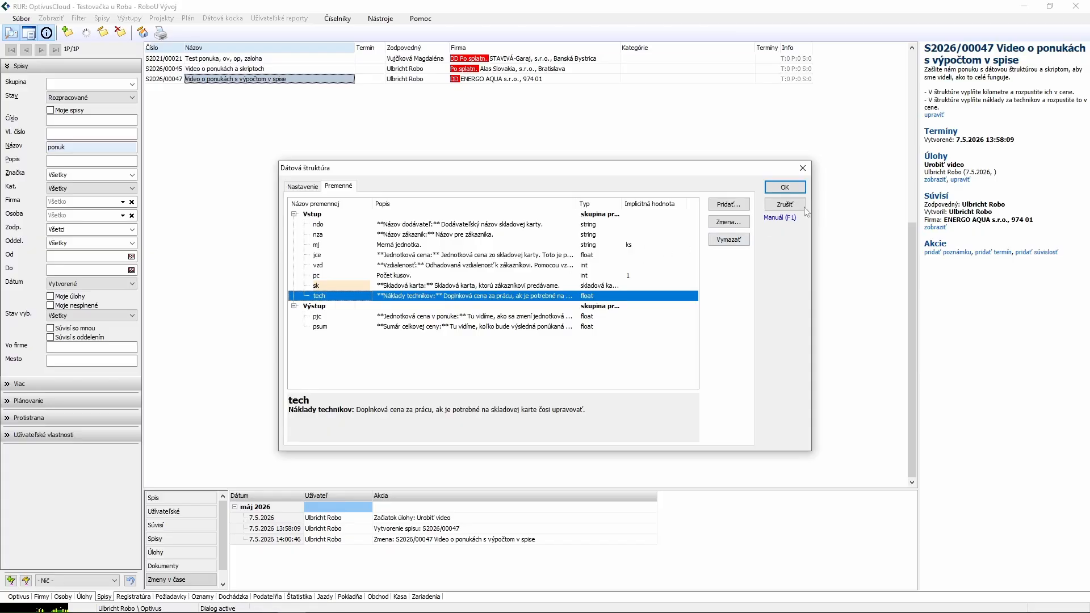
{"action": "left_click", "coordinate": [308, 188]}
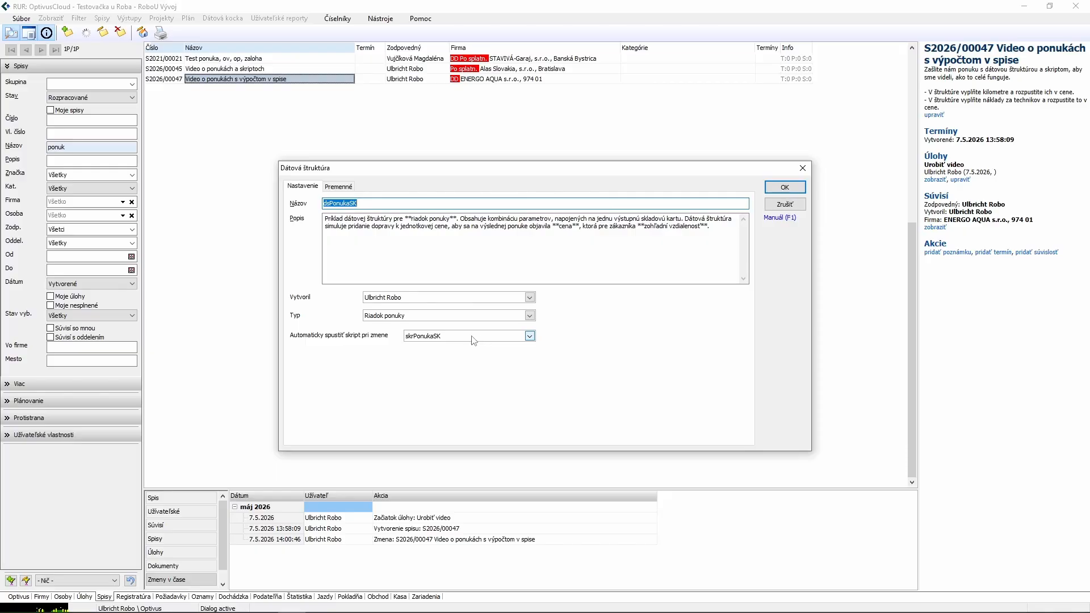
{"action": "left_click", "coordinate": [790, 203]}
{"action": "left_click", "coordinate": [757, 212]}
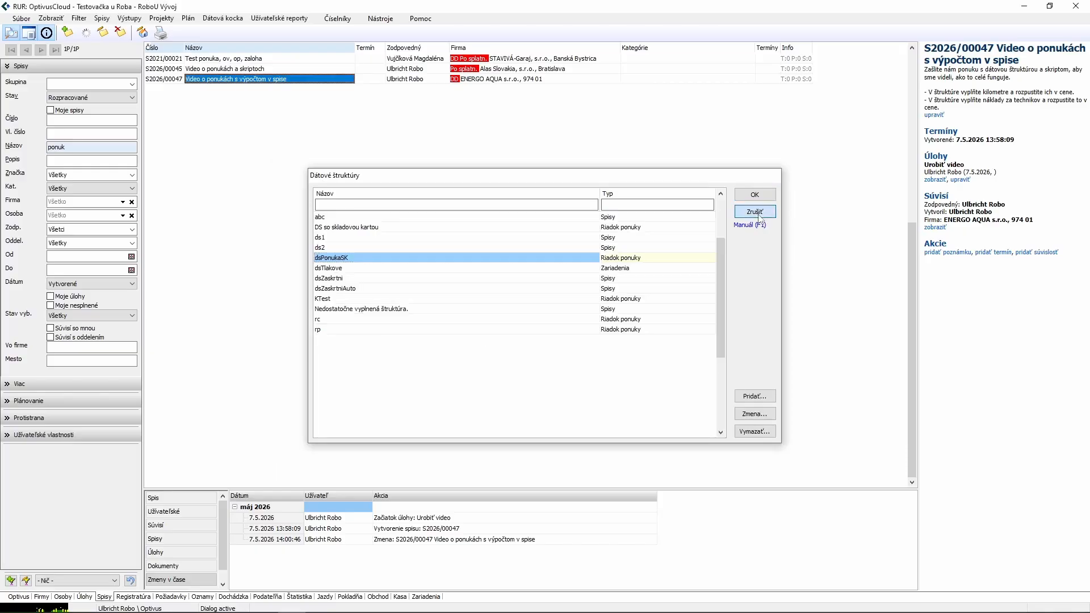
Review the source code of the skrPonukaSK script: the input variables, the combined price calculation and the values written to the quote row.
{"action": "left_click", "coordinate": [337, 18]}
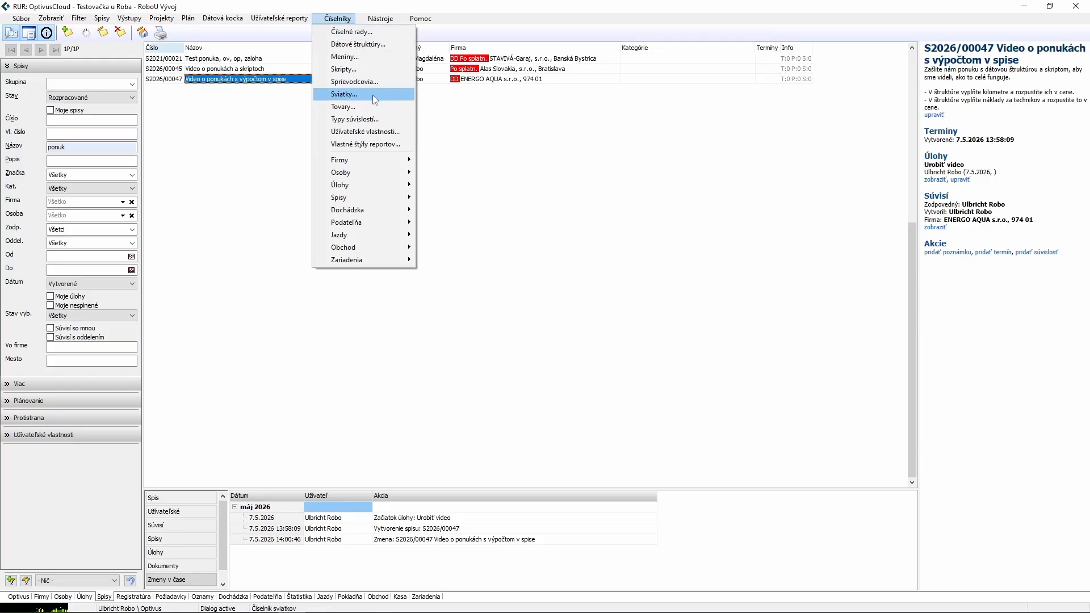
{"action": "left_click", "coordinate": [353, 69]}
{"action": "double_click", "coordinate": [350, 236]}
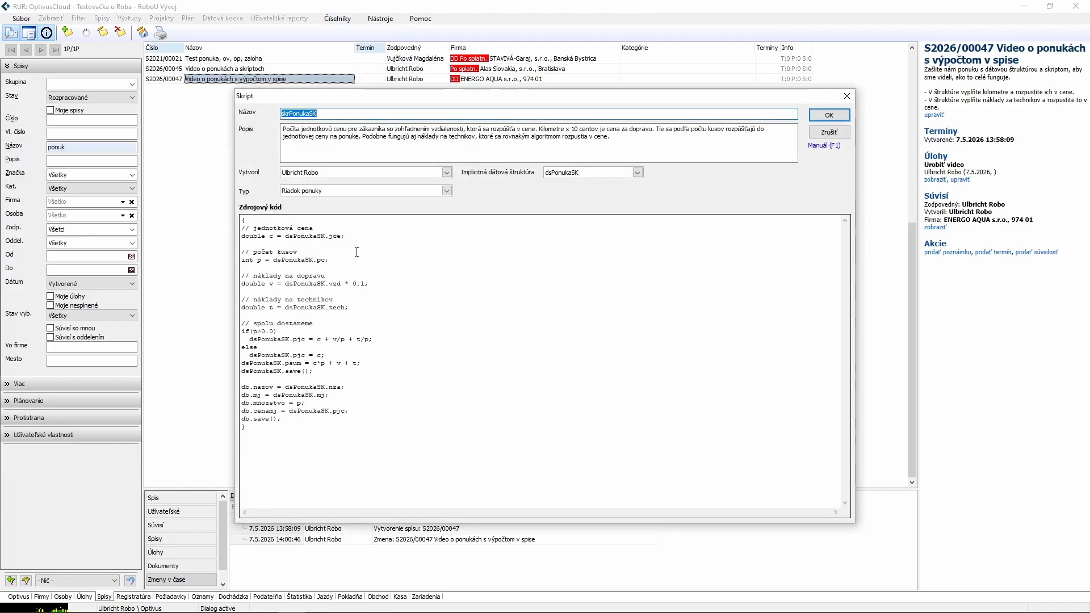
{"action": "left_click", "coordinate": [249, 221]}
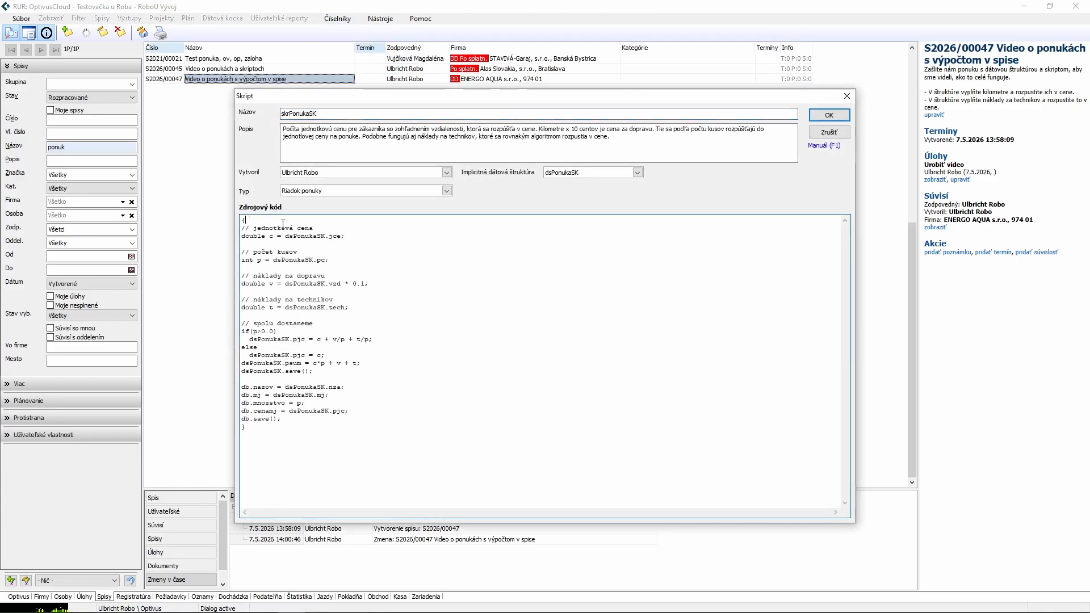
{"action": "left_click_drag", "start_coordinate": [282, 224], "coordinate": [465, 305]}
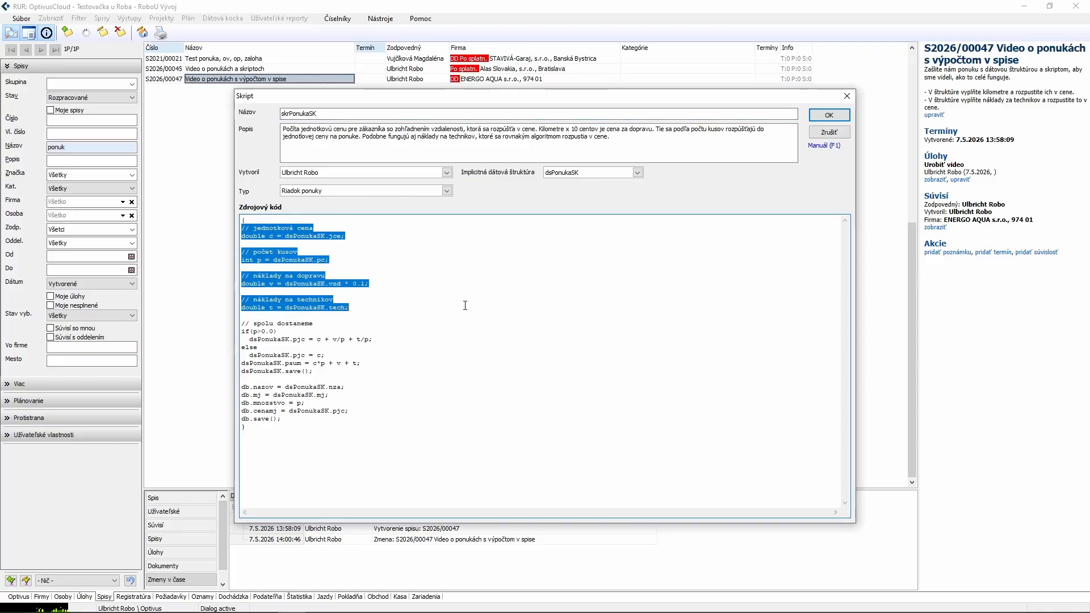
{"action": "left_click", "coordinate": [264, 323]}
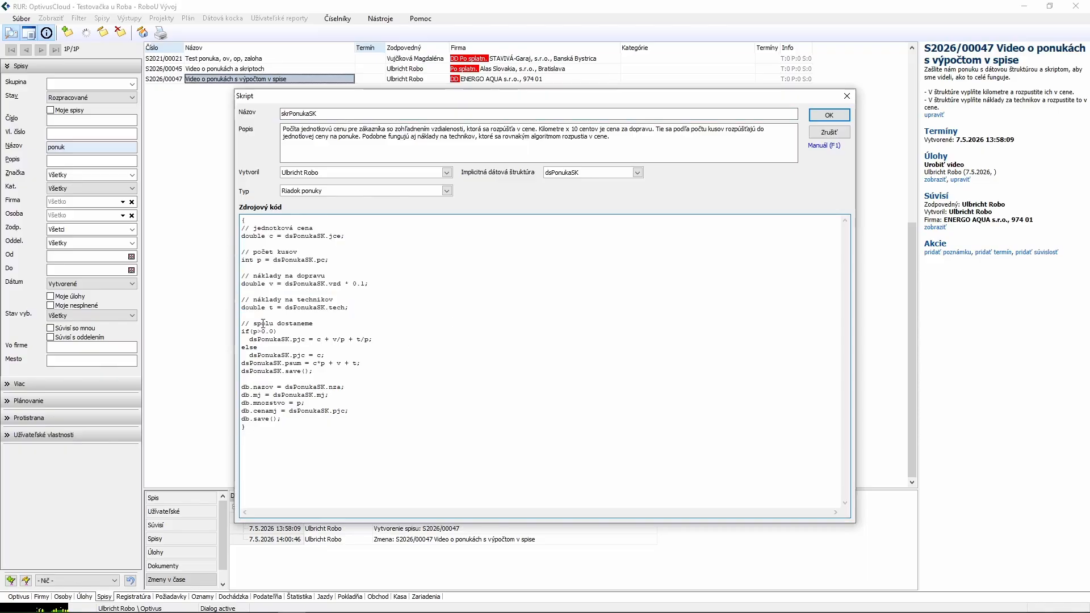
{"action": "left_click_drag", "start_coordinate": [263, 323], "coordinate": [419, 373]}
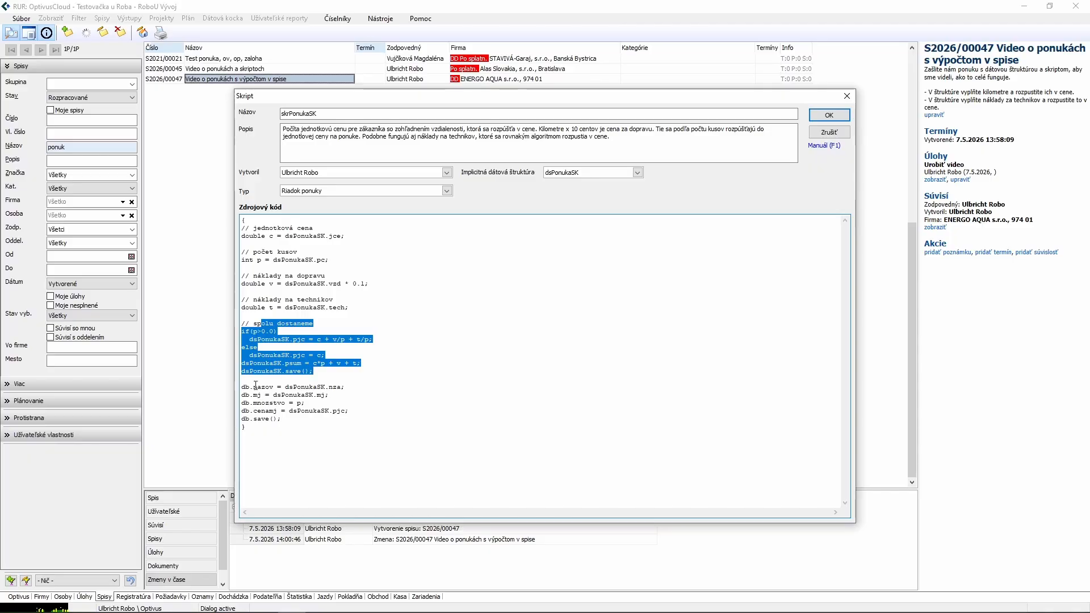
{"action": "left_click_drag", "start_coordinate": [255, 386], "coordinate": [428, 421]}
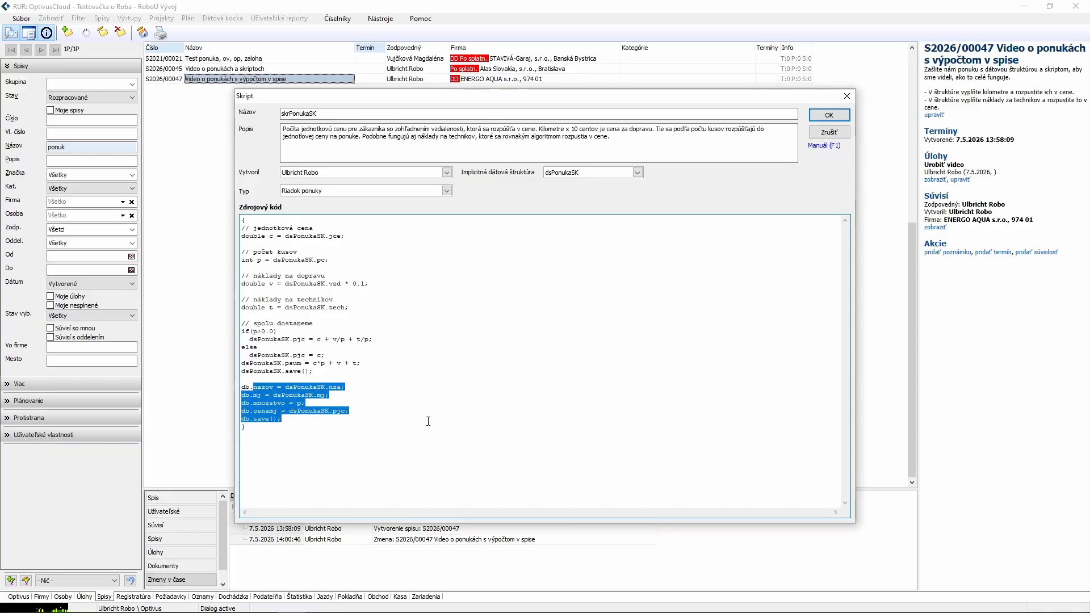
{"action": "left_click", "coordinate": [384, 400]}
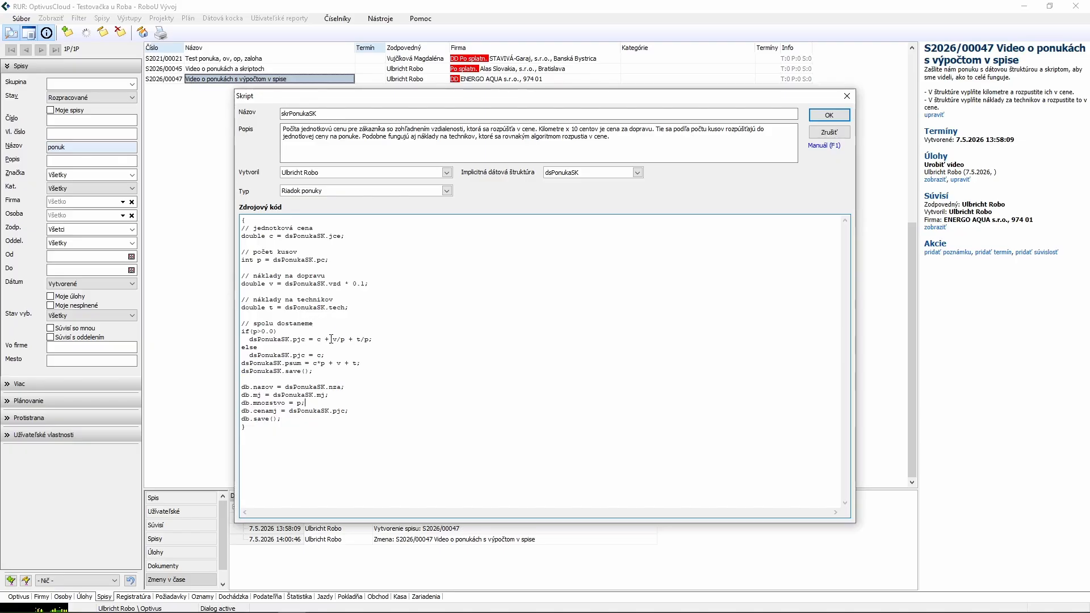
Examine how skrPonukaSK spreads transport and technician costs over the piece count in the unit price, and close the scripts without saving.
{"action": "double_click", "coordinate": [271, 236]}
{"action": "left_click", "coordinate": [294, 260]}
{"action": "left_click", "coordinate": [271, 332]}
{"action": "type", "text": "0"}
{"action": "left_click", "coordinate": [316, 339]}
{"action": "left_click", "coordinate": [365, 339]}
{"action": "left_click", "coordinate": [830, 133]}
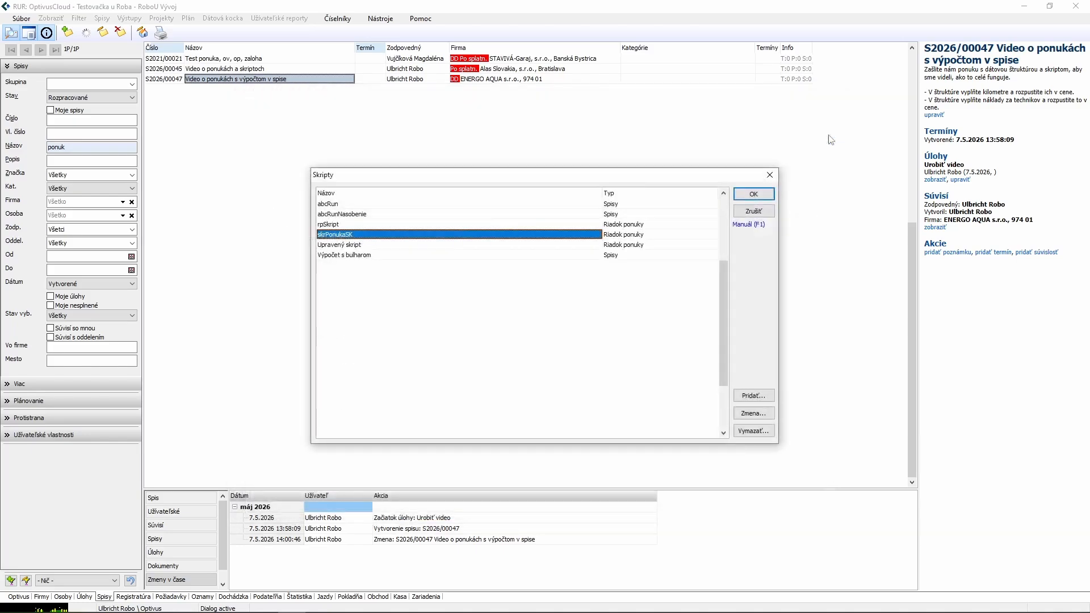
{"action": "left_click", "coordinate": [753, 214]}
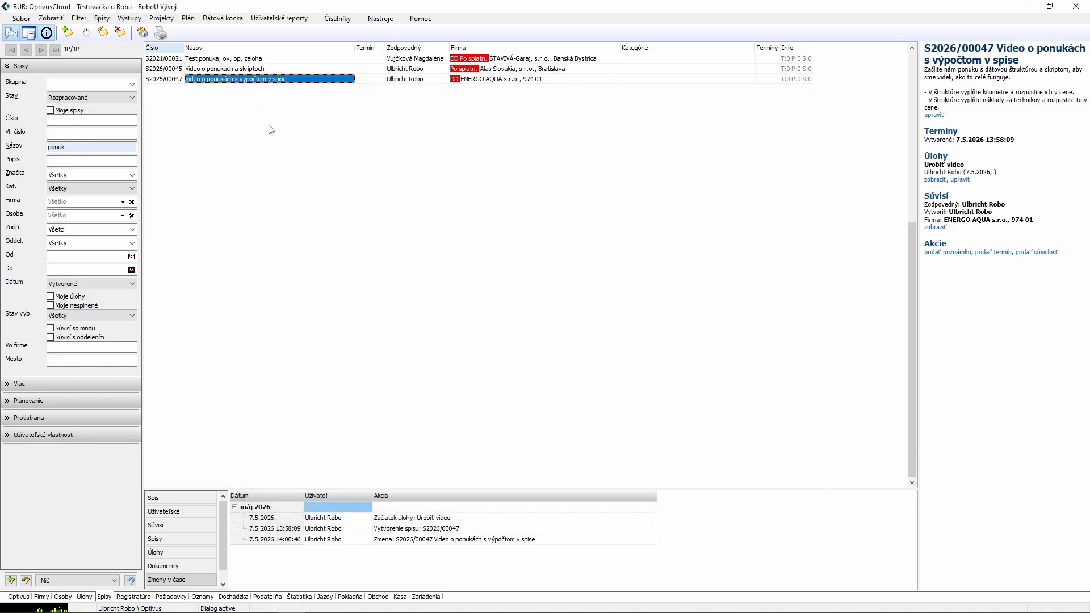
Start a new issued quote in the case "Video o ponukách s výpočtom v spise" and add a new item to it.
{"action": "double_click", "coordinate": [278, 80]}
{"action": "left_click", "coordinate": [427, 180]}
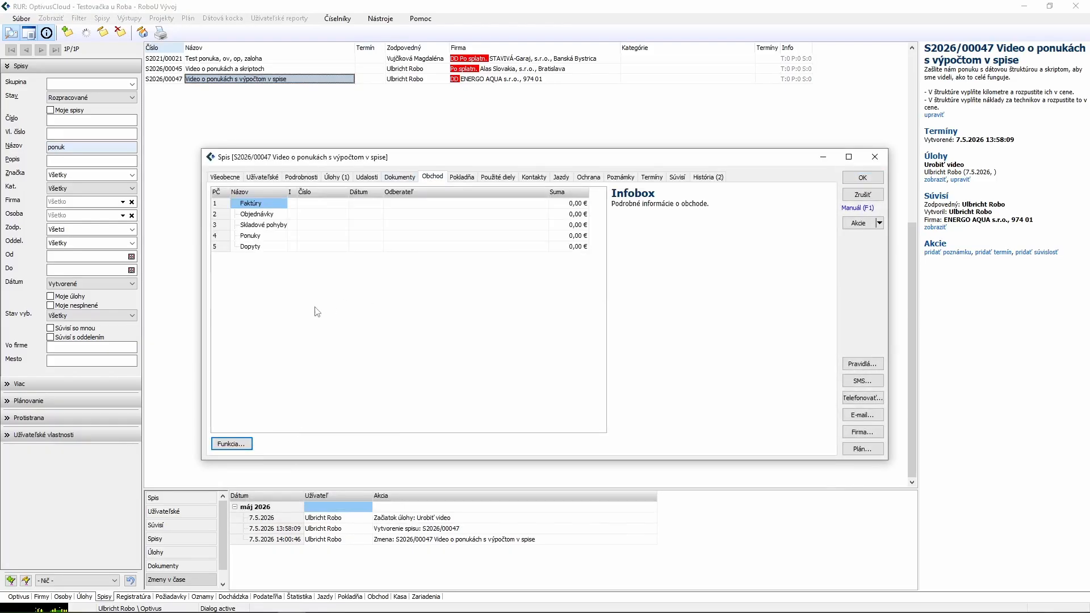
{"action": "right_click", "coordinate": [306, 285]}
{"action": "left_click", "coordinate": [374, 344]}
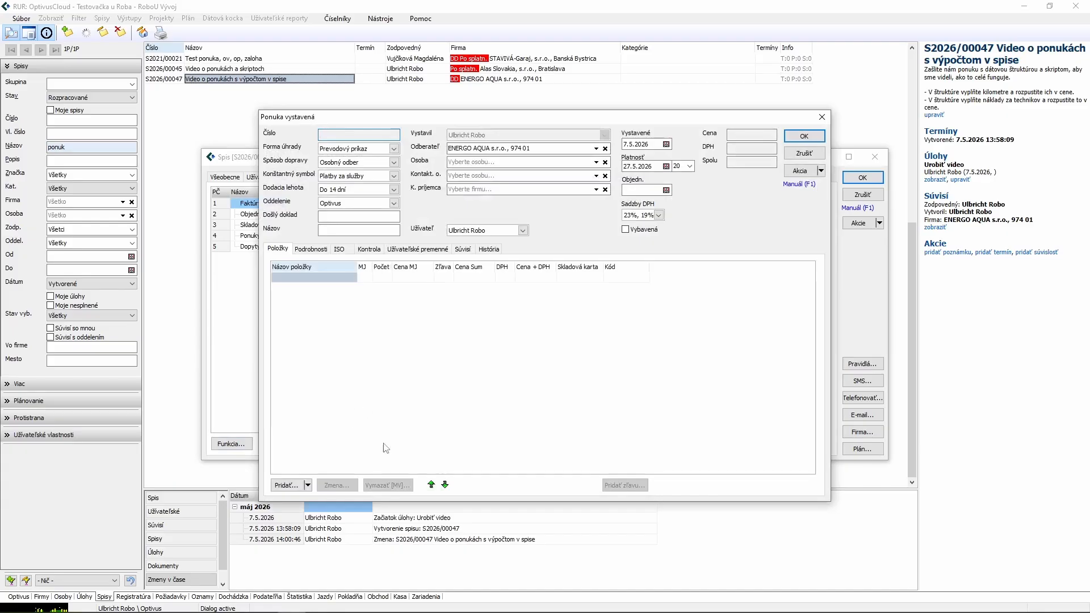
{"action": "left_click", "coordinate": [290, 486]}
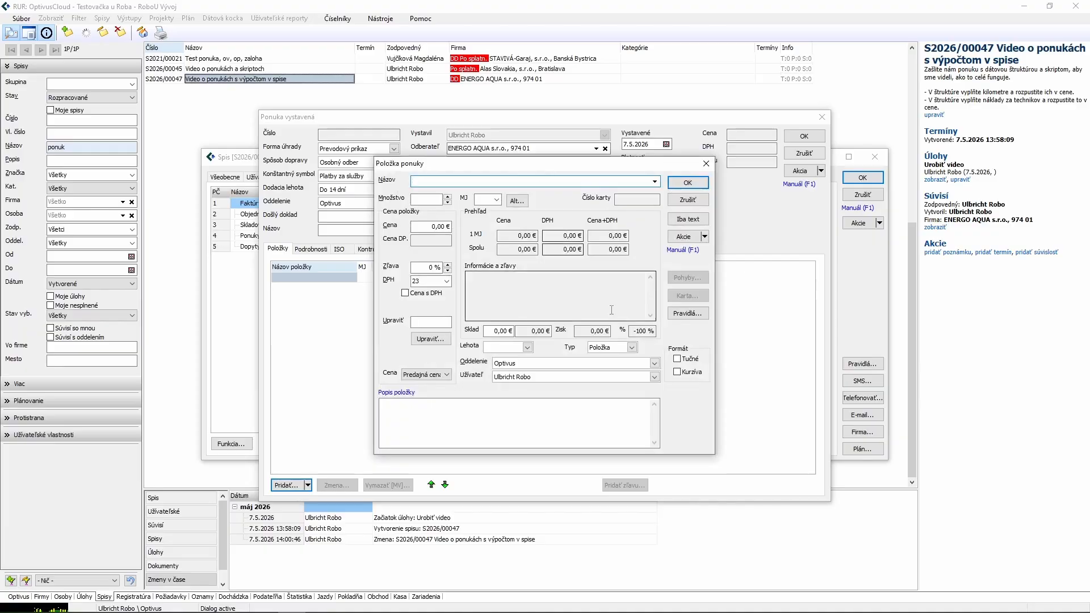
{"action": "left_click_drag", "start_coordinate": [528, 166], "coordinate": [237, 135]}
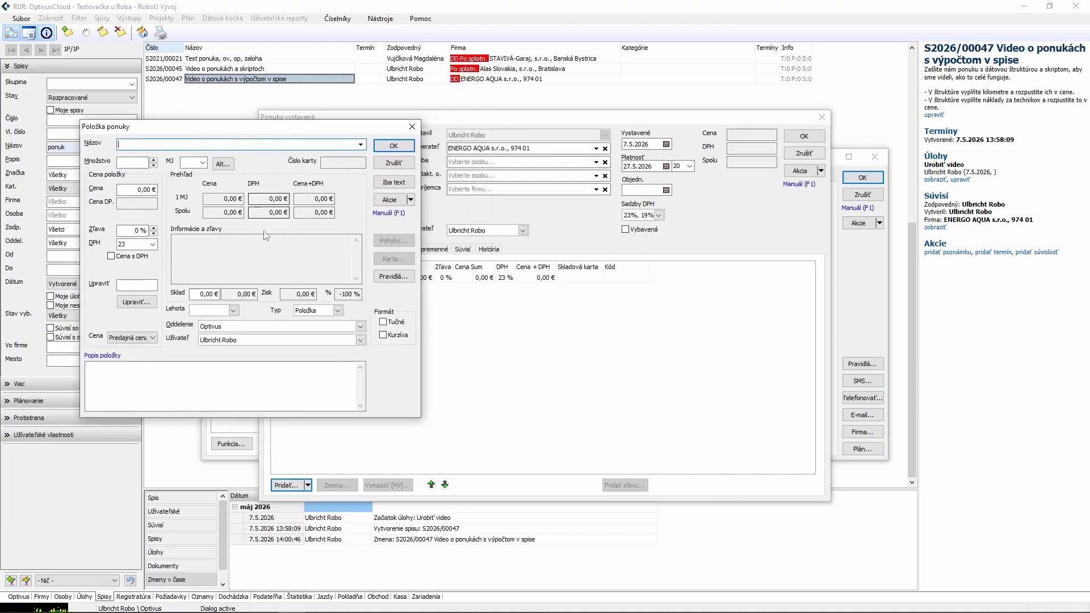
{"action": "left_click_drag", "start_coordinate": [193, 128], "coordinate": [177, 128]}
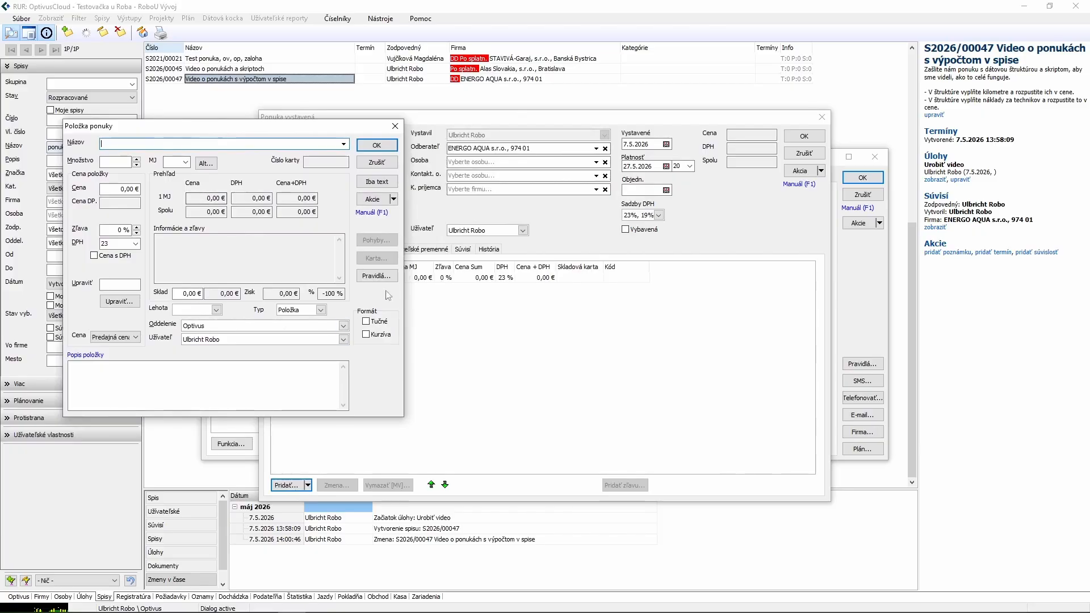
Attach the dsPonukaSK data structure to the new quote item's rules.
{"action": "left_click", "coordinate": [370, 277]}
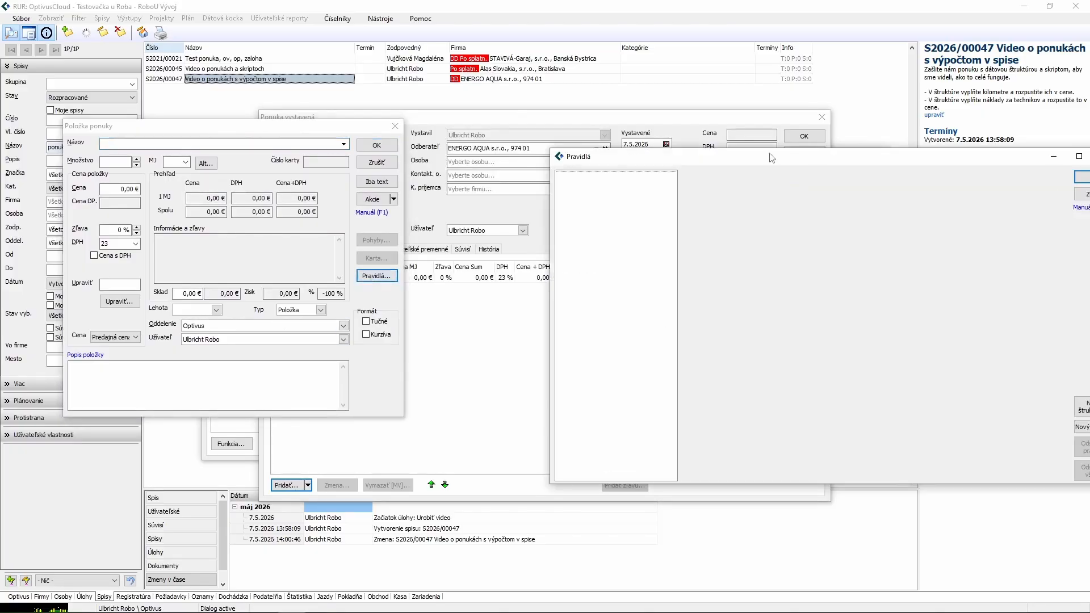
{"action": "left_click_drag", "start_coordinate": [770, 155], "coordinate": [672, 124]}
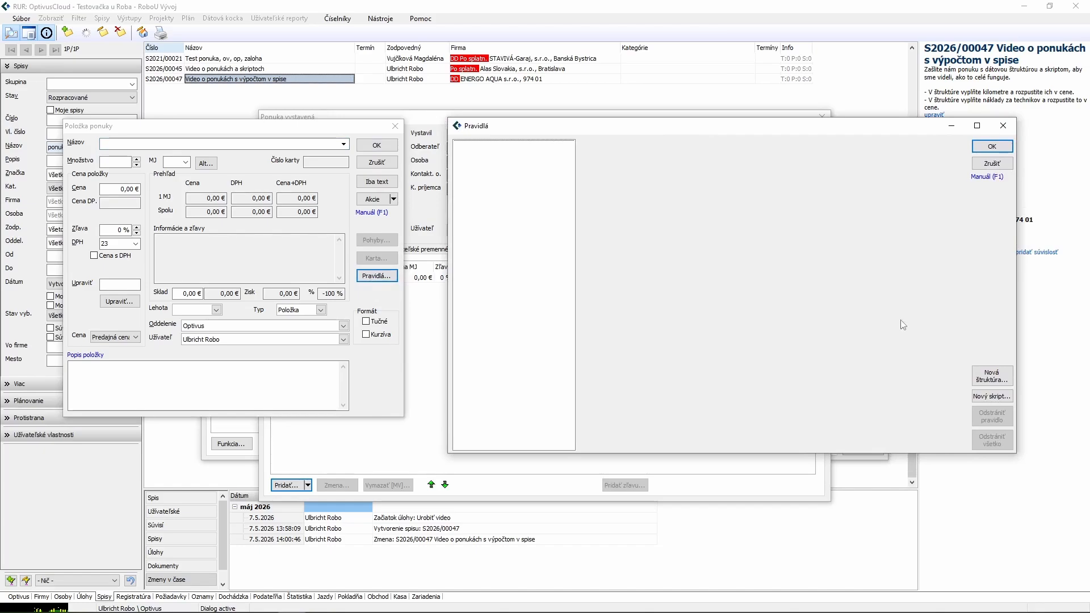
{"action": "left_click", "coordinate": [981, 379]}
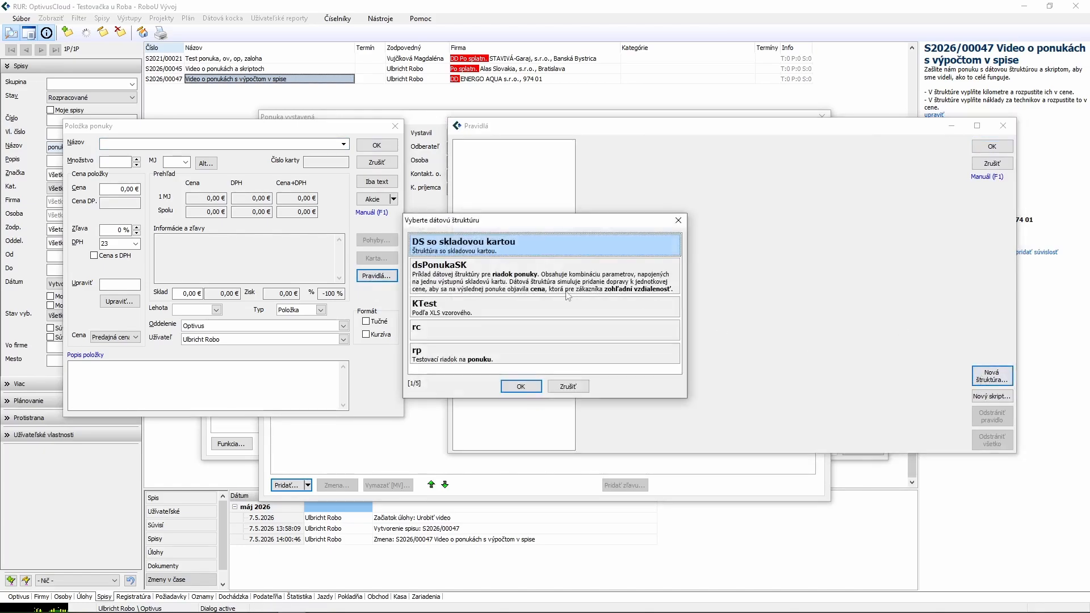
{"action": "left_click", "coordinate": [463, 278]}
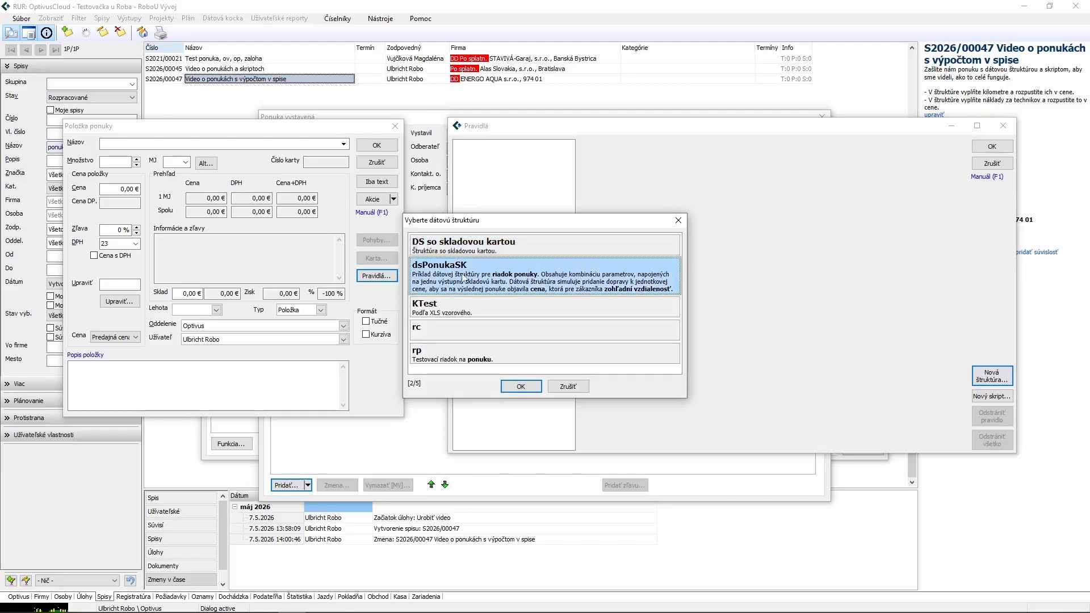
{"action": "left_click", "coordinate": [532, 389]}
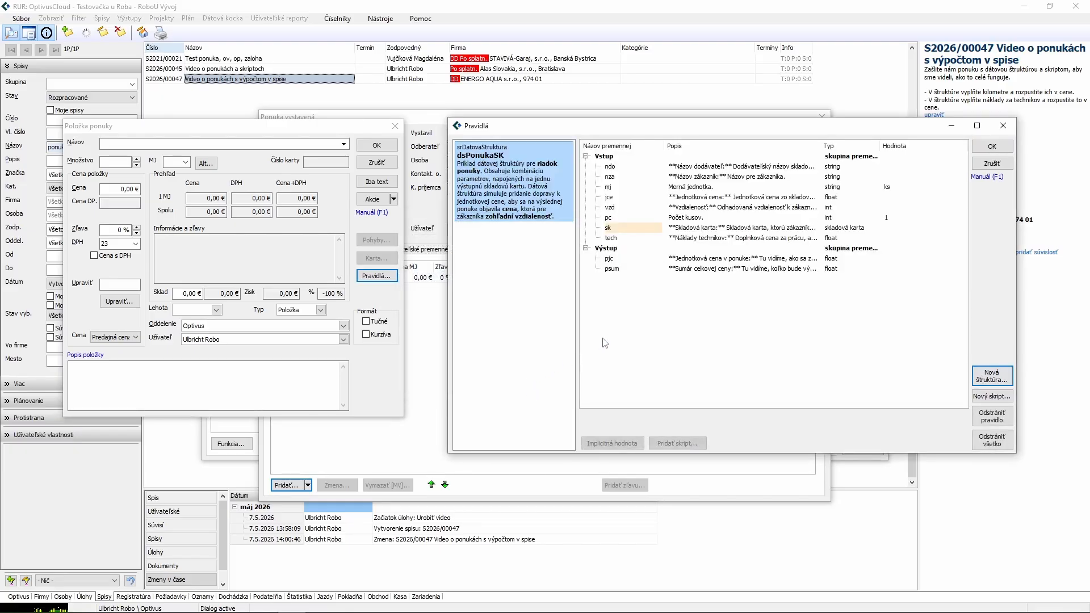
Fill in the supplier name ndo as "SK001 od dodávateľa" and the customer name nza as "SK001 pre zákazníka".
{"action": "left_click", "coordinate": [894, 168]}
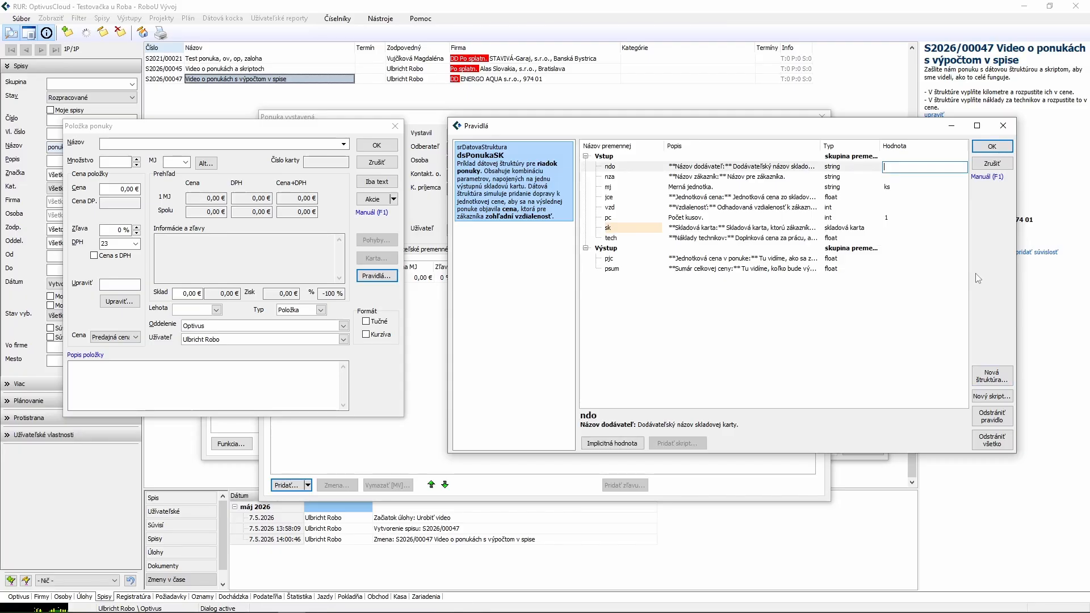
{"action": "type", "text": "SK001 od dodávateľa"}
{"action": "key", "text": "Return"}
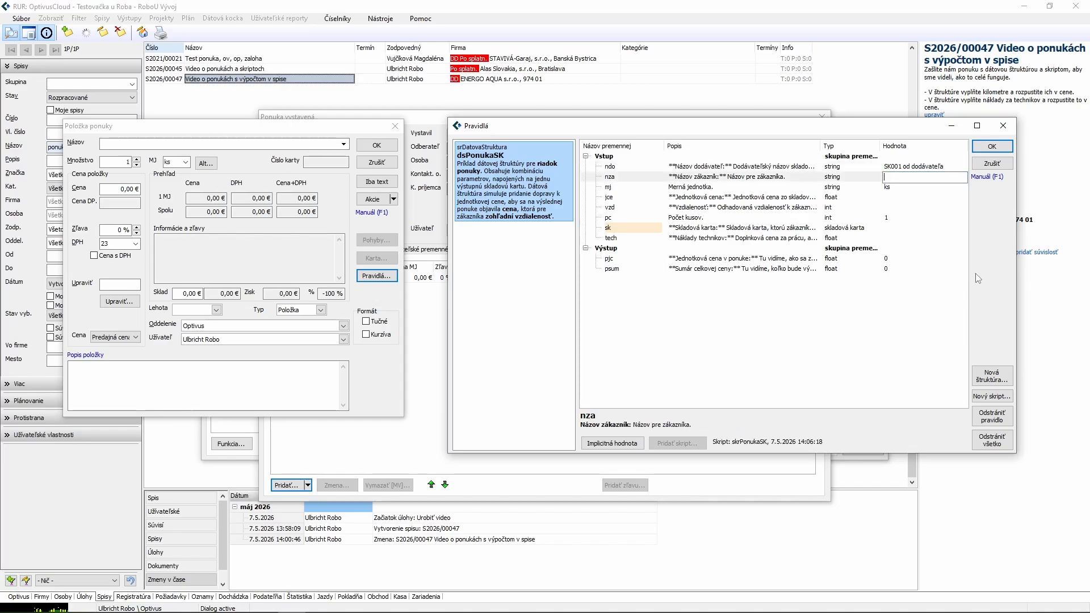
{"action": "type", "text": "SK001 pre zákazníka"}
{"action": "key", "text": "Return"}
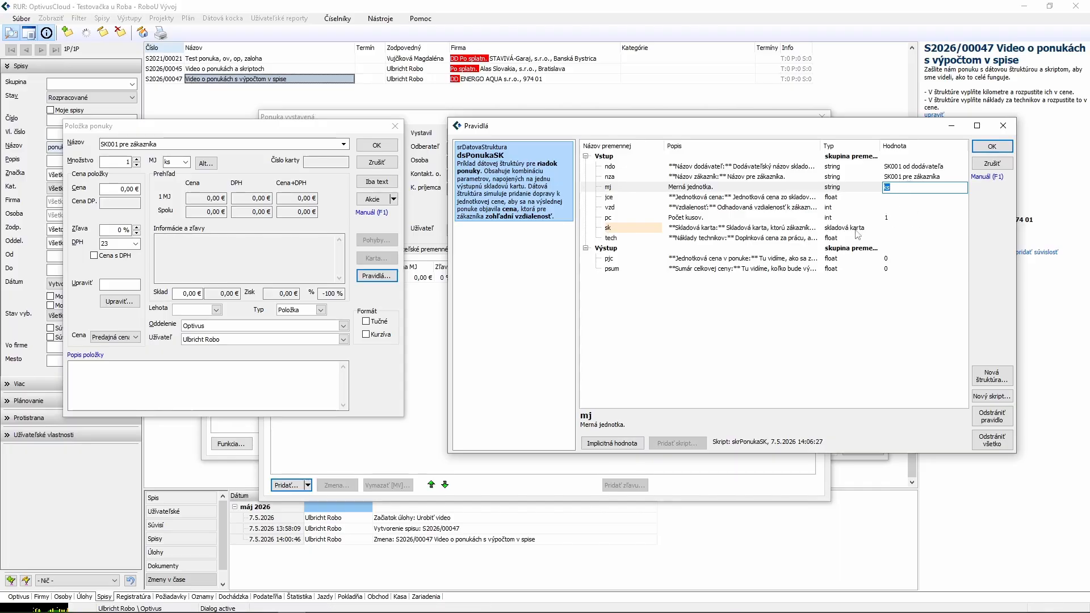
Set the unit price jce to 100 and the distance vzd to 50 in the item's dsPonukaSK structure.
{"action": "left_click", "coordinate": [895, 199]}
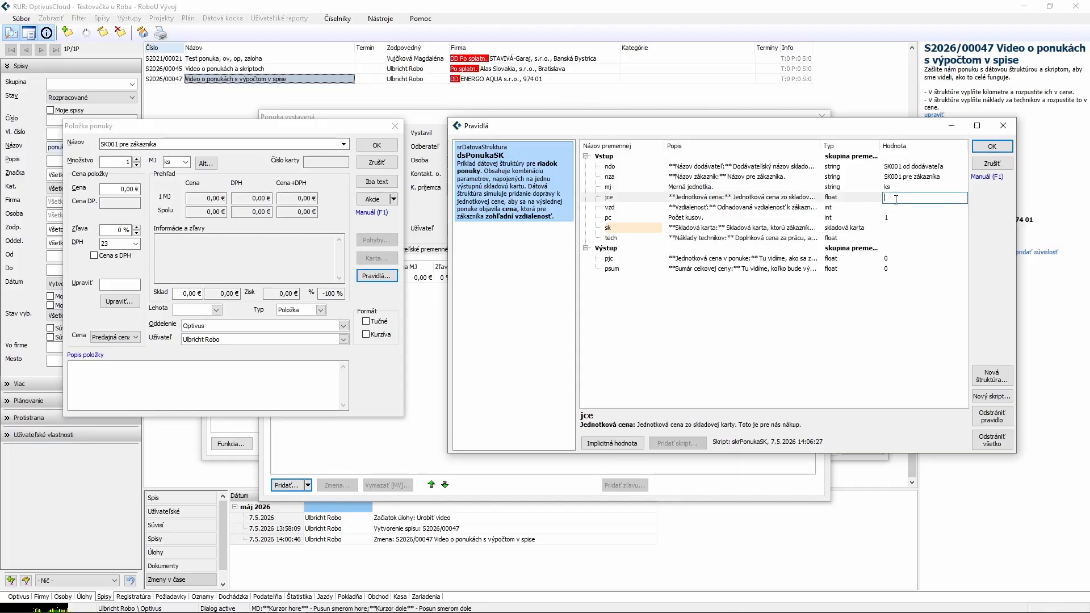
{"action": "type", "text": "100"}
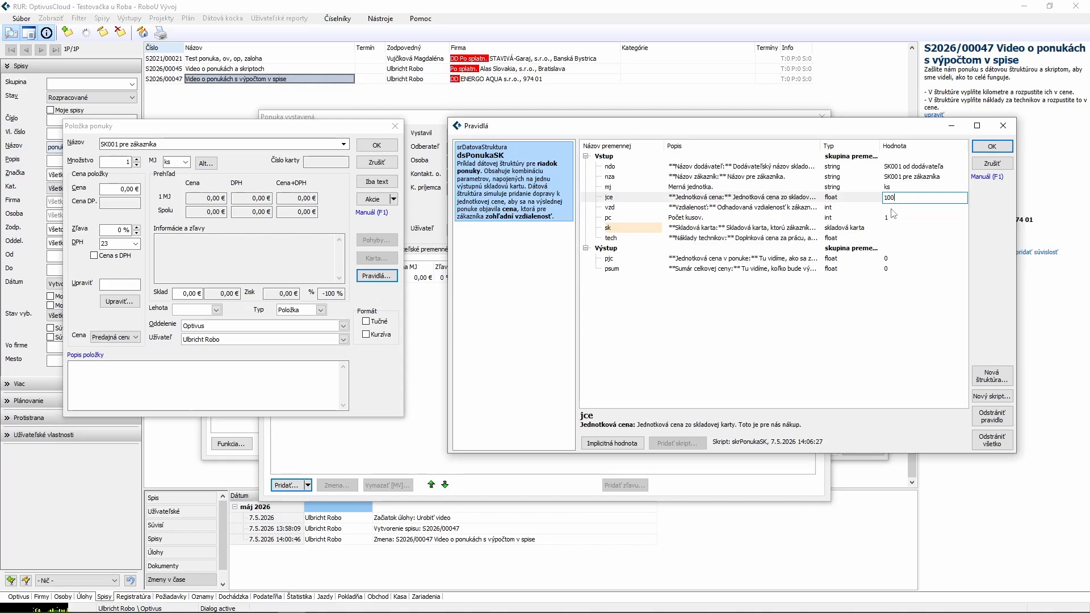
{"action": "left_click", "coordinate": [905, 207]}
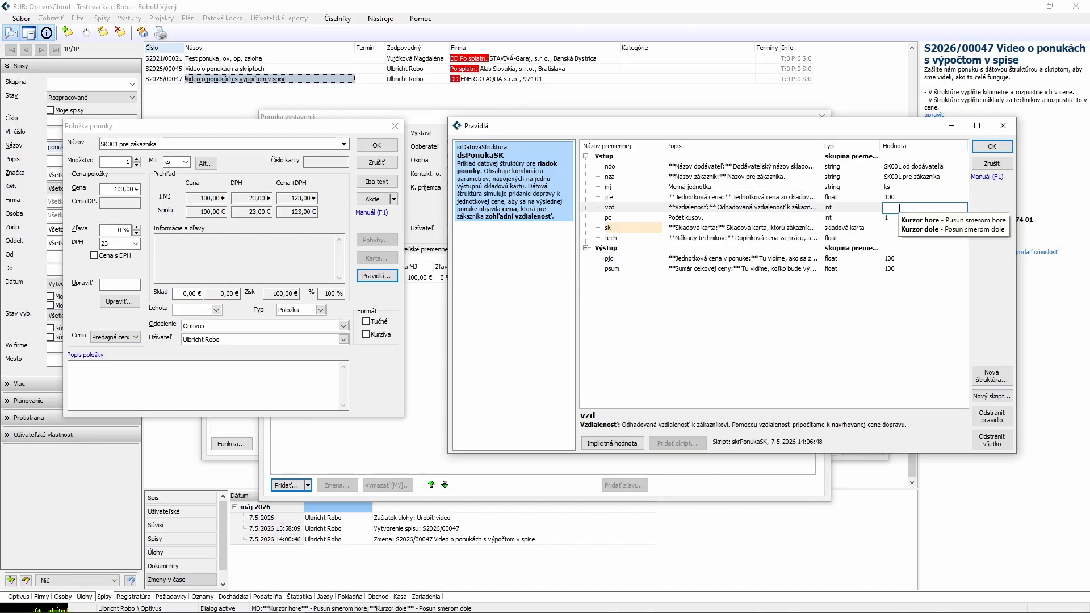
{"action": "type", "text": "50"}
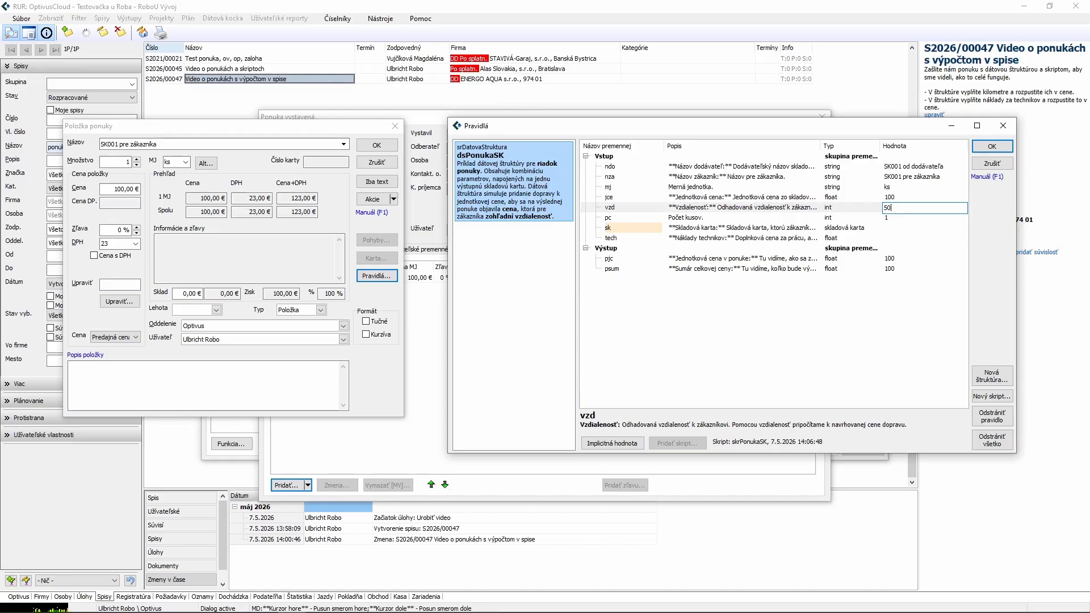
{"action": "key", "text": "Down"}
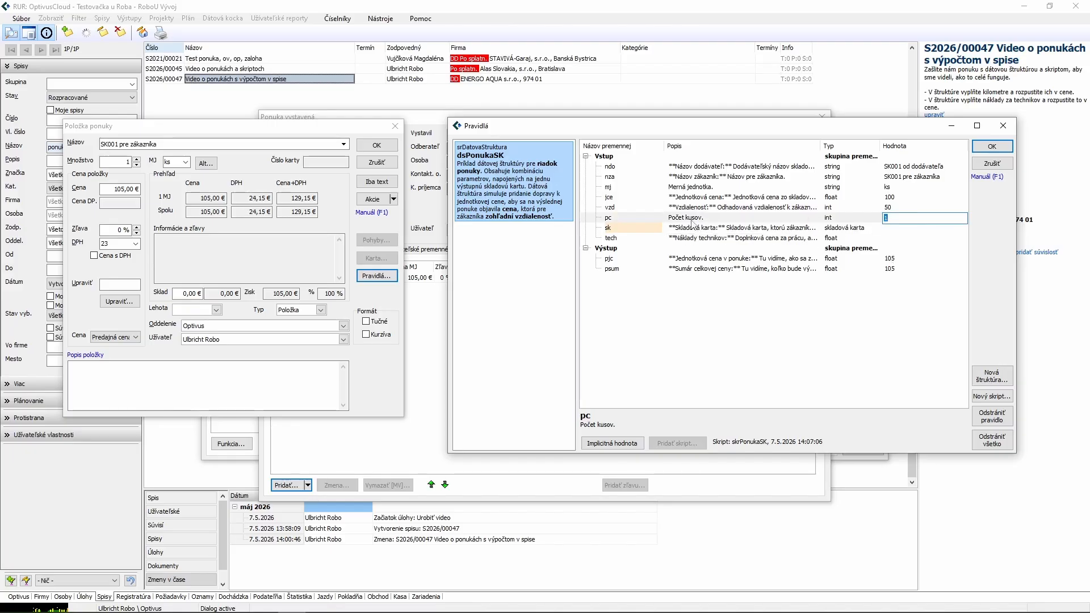
Set the technician costs tech to 40 and the piece count pc to 10.
{"action": "left_click", "coordinate": [901, 238]}
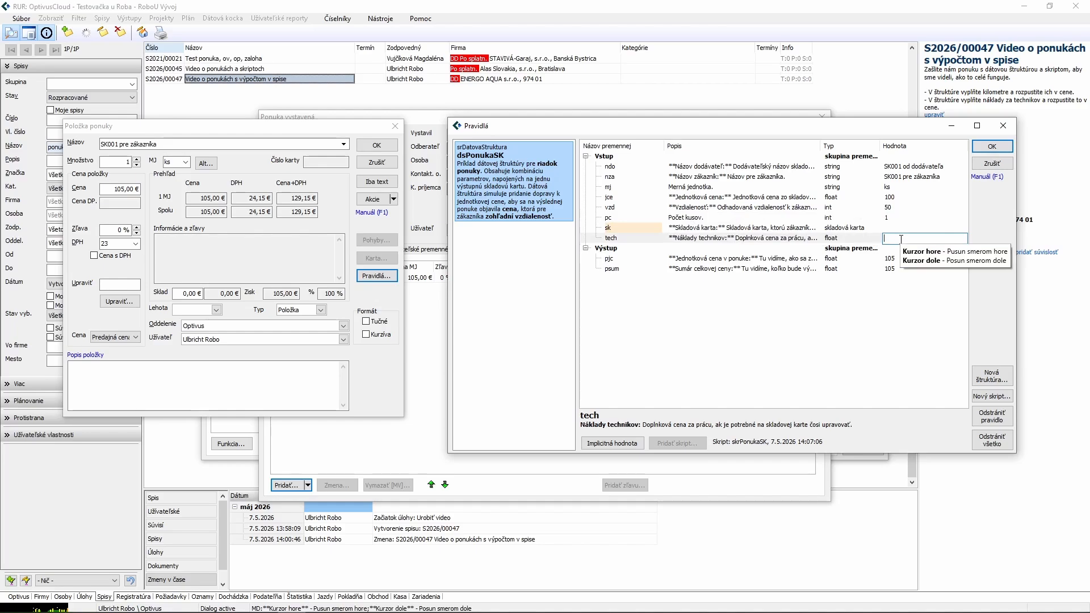
{"action": "type", "text": "40"}
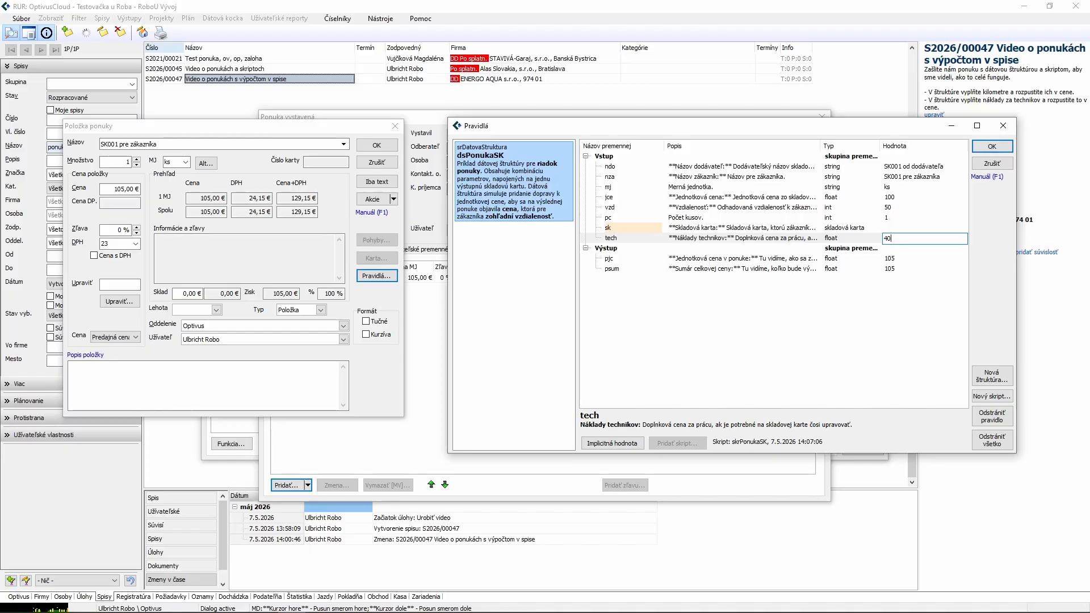
{"action": "key", "text": "Up"}
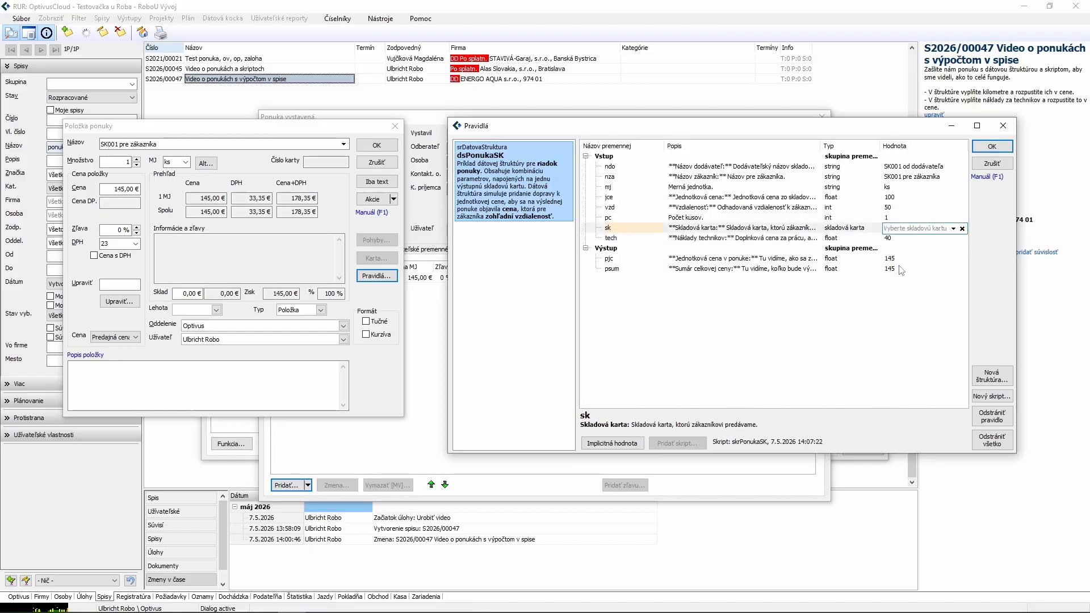
{"action": "left_click", "coordinate": [897, 218]}
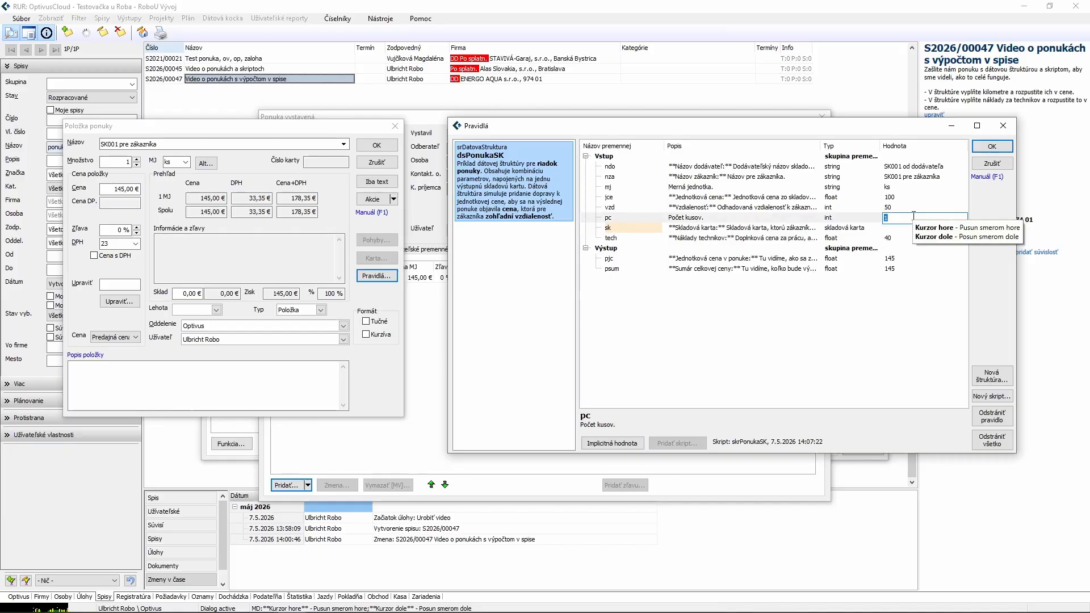
{"action": "left_click", "coordinate": [914, 216]}
{"action": "type", "text": "0"}
{"action": "key", "text": "Down"}
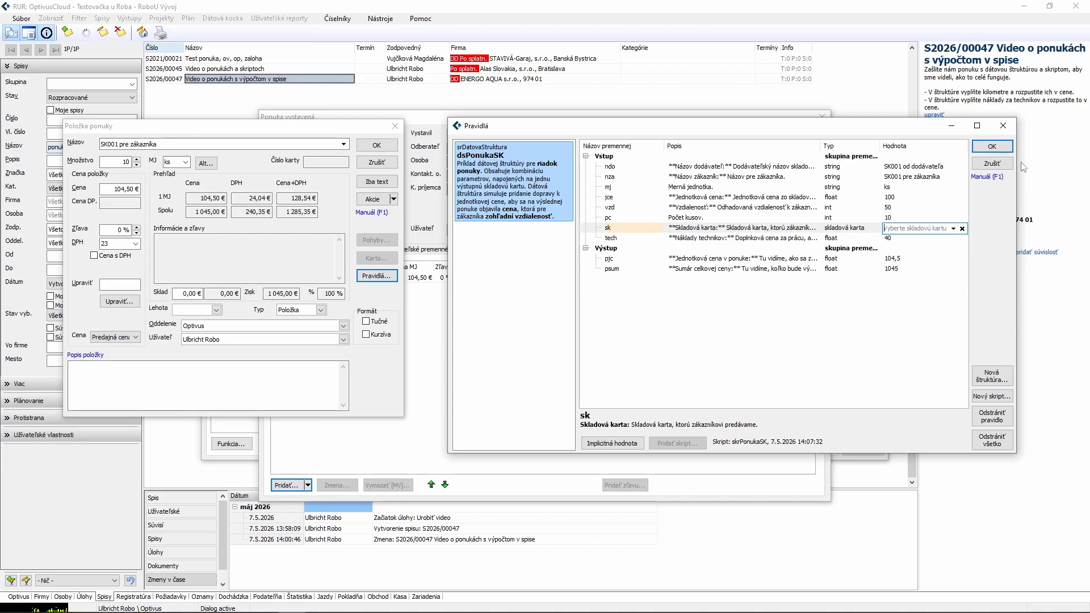
Confirm the rules and the new item, and save the issued quote in the case.
{"action": "left_click", "coordinate": [995, 149]}
{"action": "left_click", "coordinate": [995, 149]}
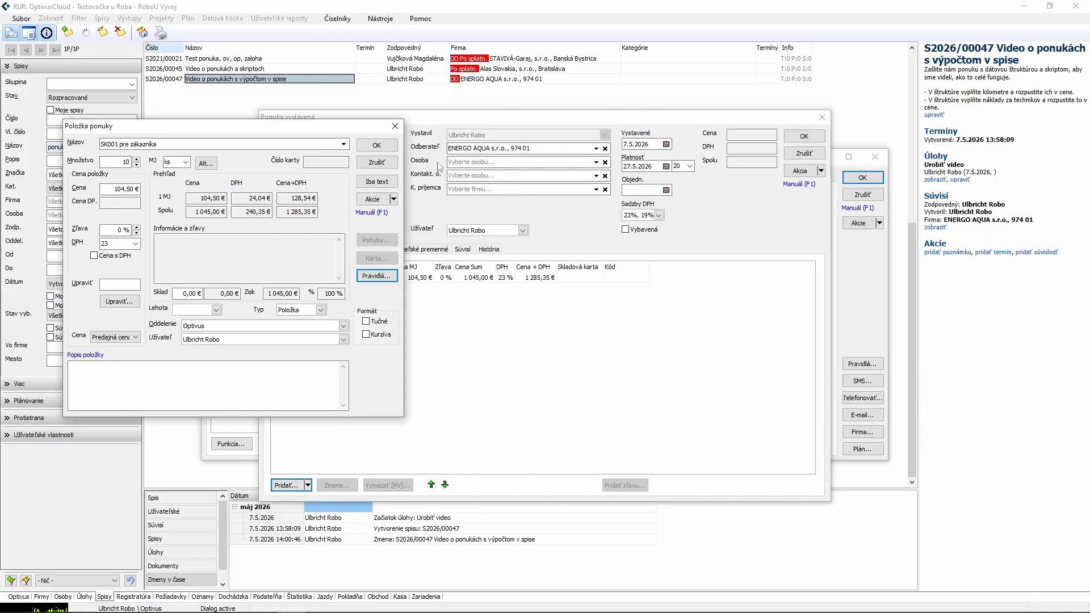
{"action": "left_click", "coordinate": [369, 146]}
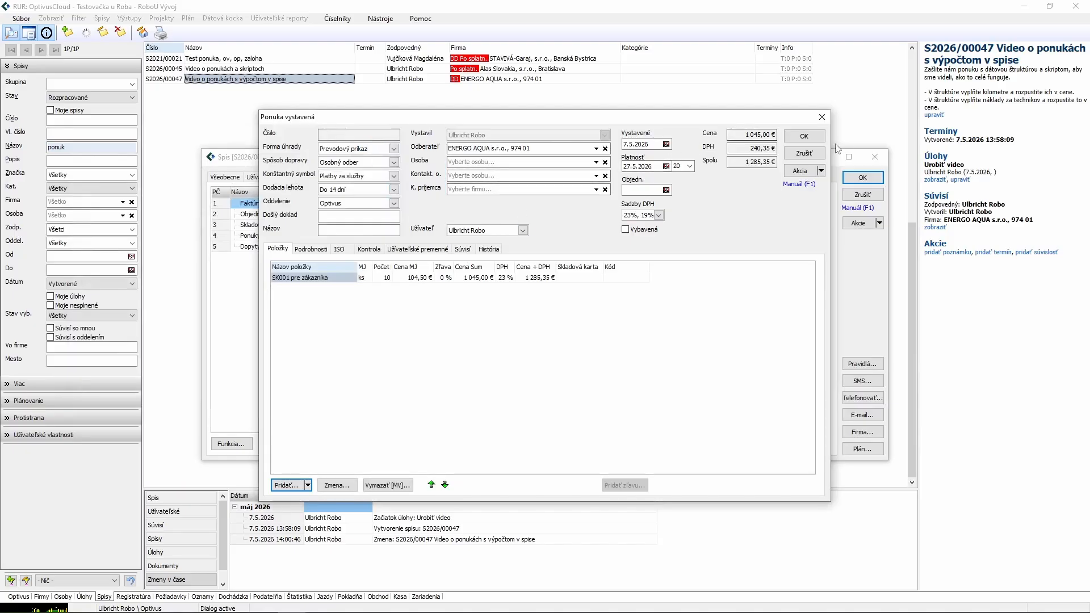
{"action": "left_click", "coordinate": [814, 141]}
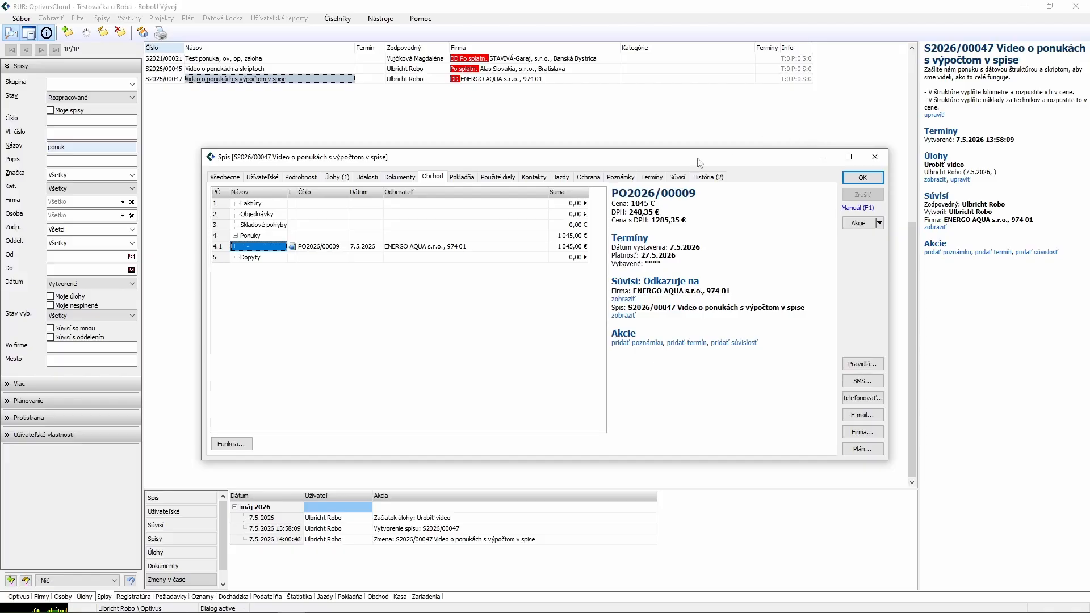
Reopen the rules of the item "SK001 pre zákazníka" in the saved quote and set the piece count pc to 20.
{"action": "double_click", "coordinate": [315, 248]}
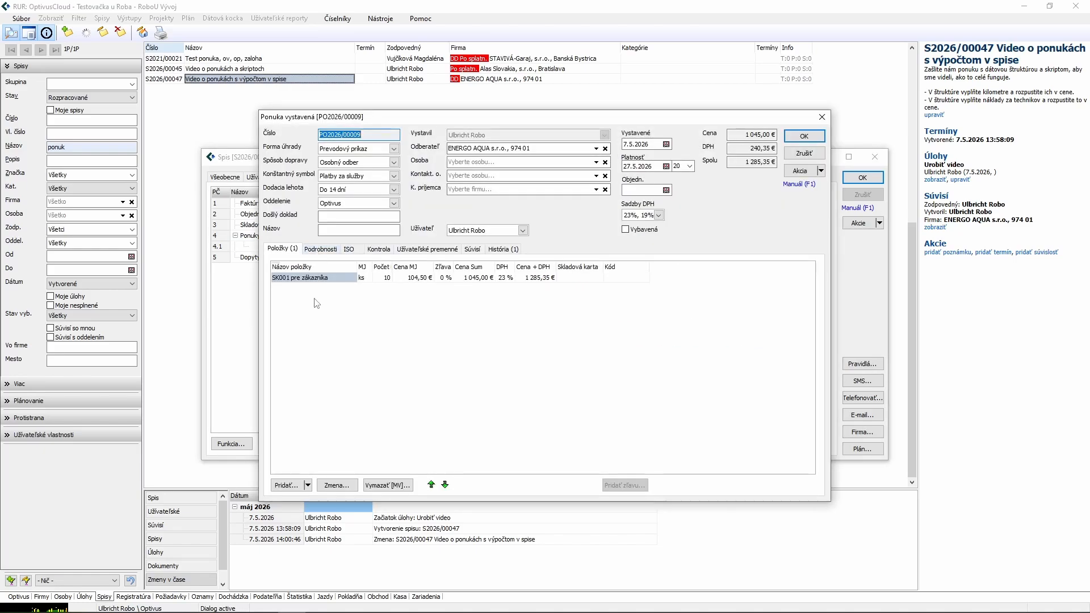
{"action": "double_click", "coordinate": [309, 279]}
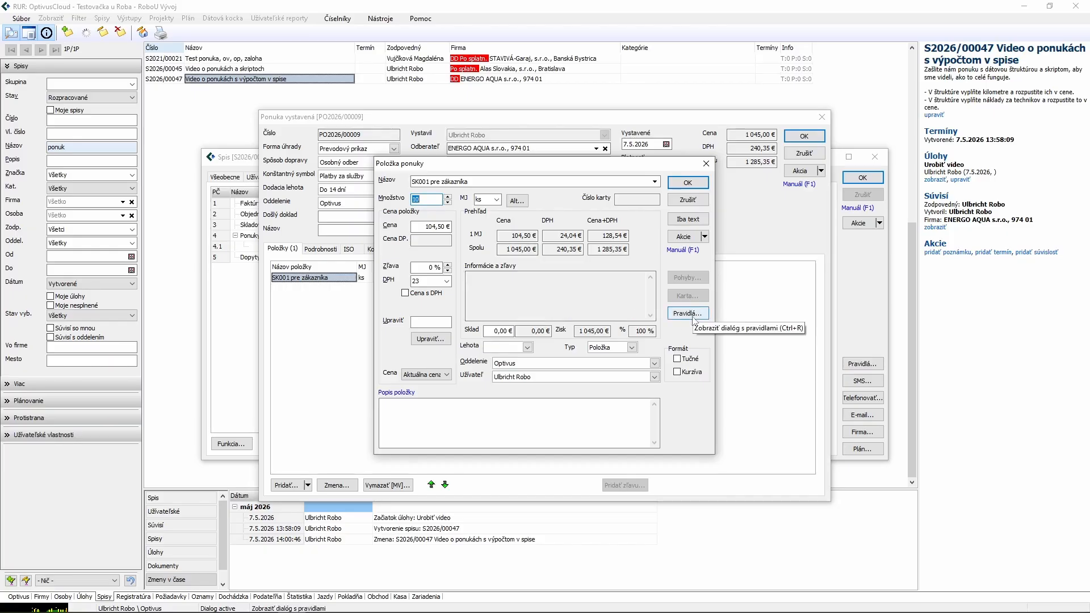
{"action": "left_click", "coordinate": [694, 322]}
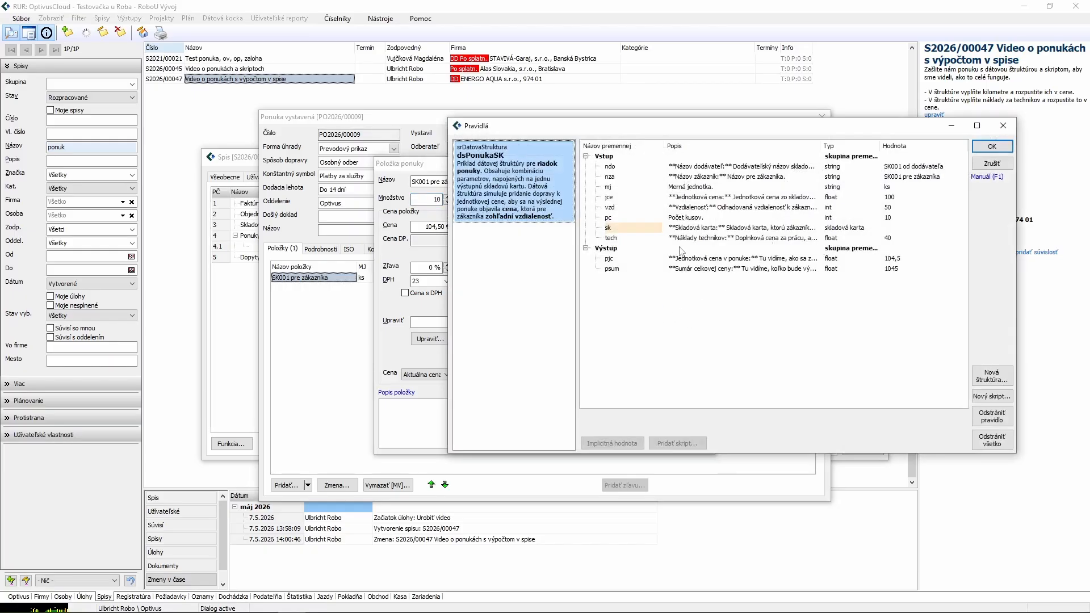
{"action": "double_click", "coordinate": [936, 218]}
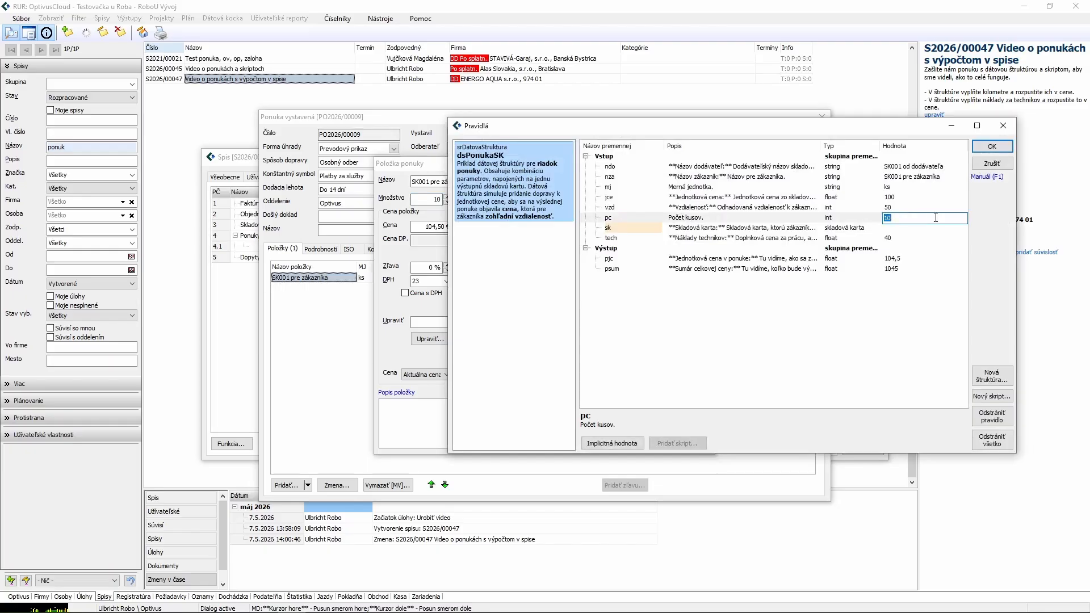
{"action": "type", "text": "2"}
{"action": "key", "text": "Down"}
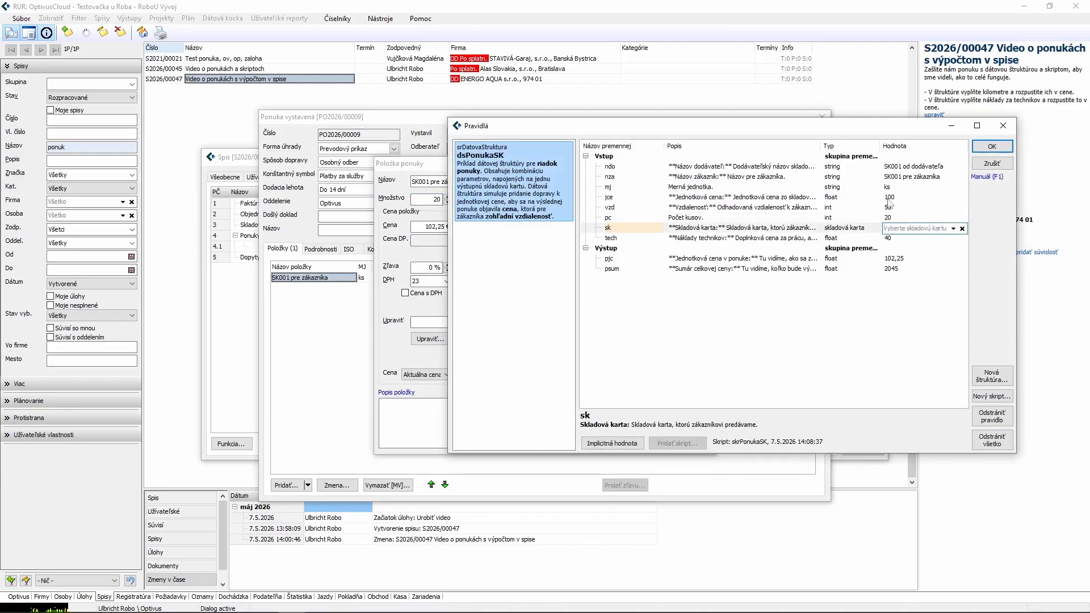
Set the technician costs tech to 100 and save the changed item and quote.
{"action": "left_click", "coordinate": [900, 238]}
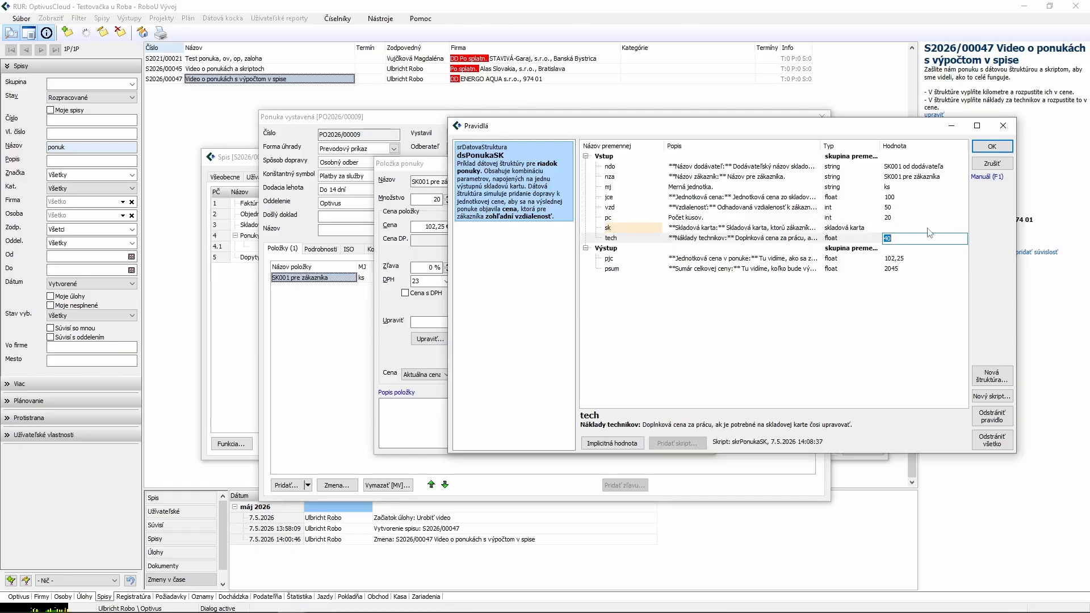
{"action": "type", "text": "100"}
{"action": "key", "text": "Return"}
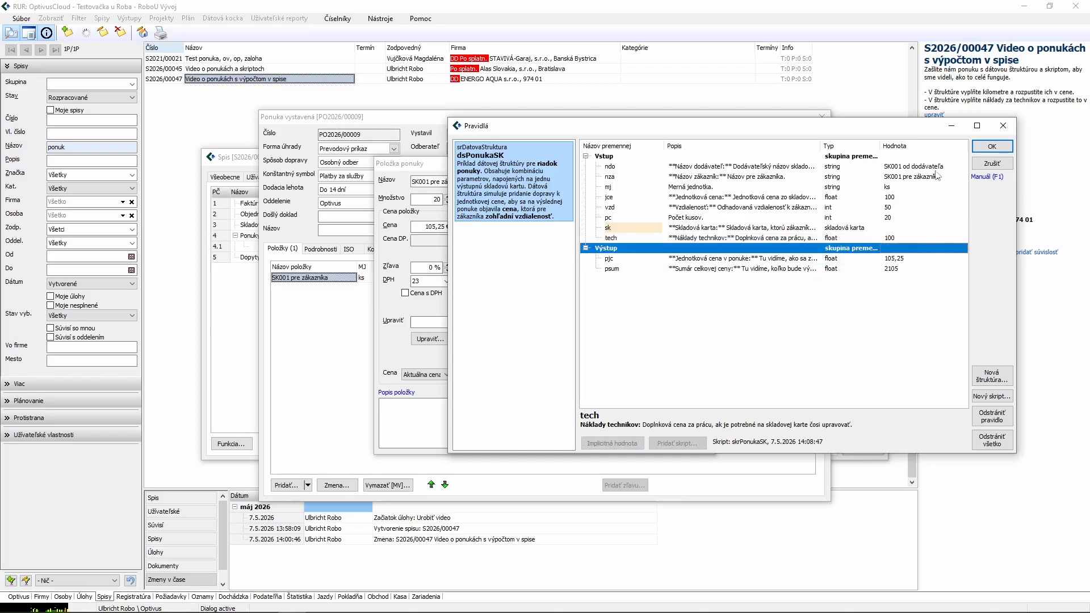
{"action": "left_click", "coordinate": [991, 147]}
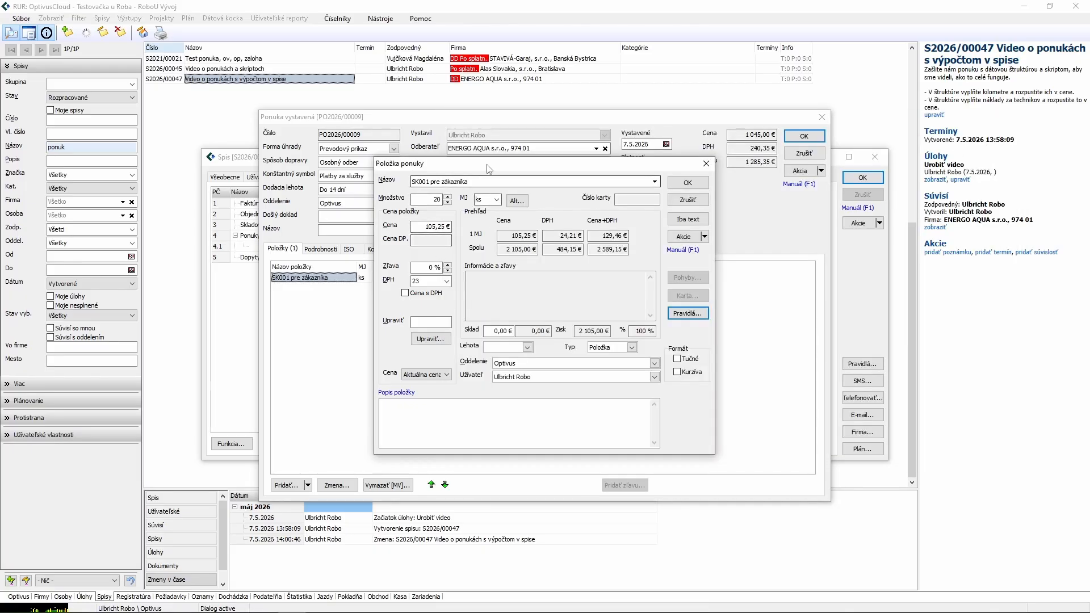
{"action": "left_click_drag", "start_coordinate": [487, 165], "coordinate": [312, 135]}
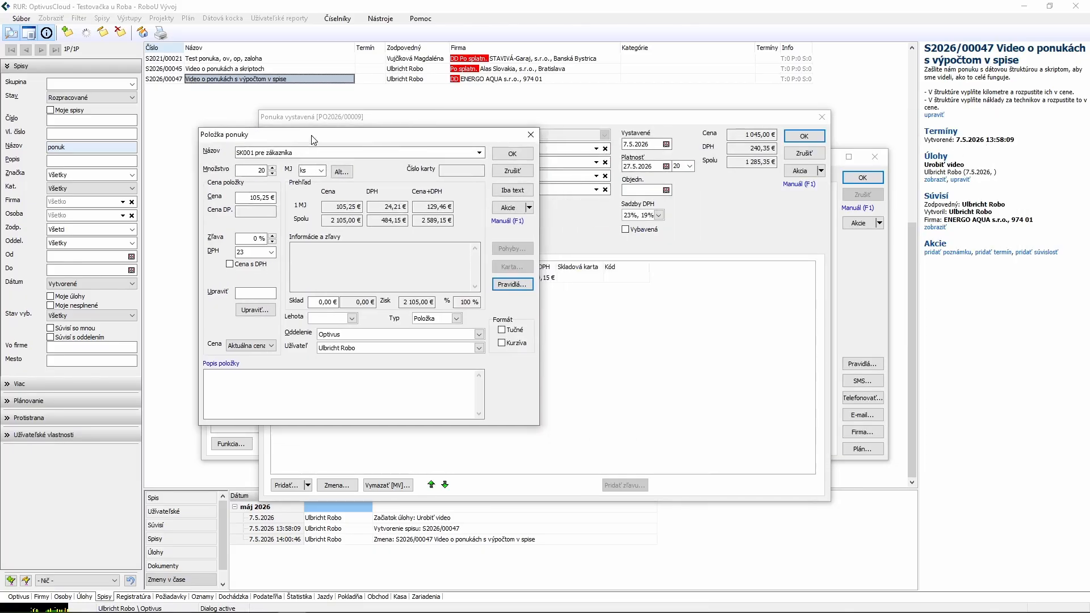
{"action": "left_click", "coordinate": [512, 153]}
{"action": "left_click", "coordinate": [801, 136]}
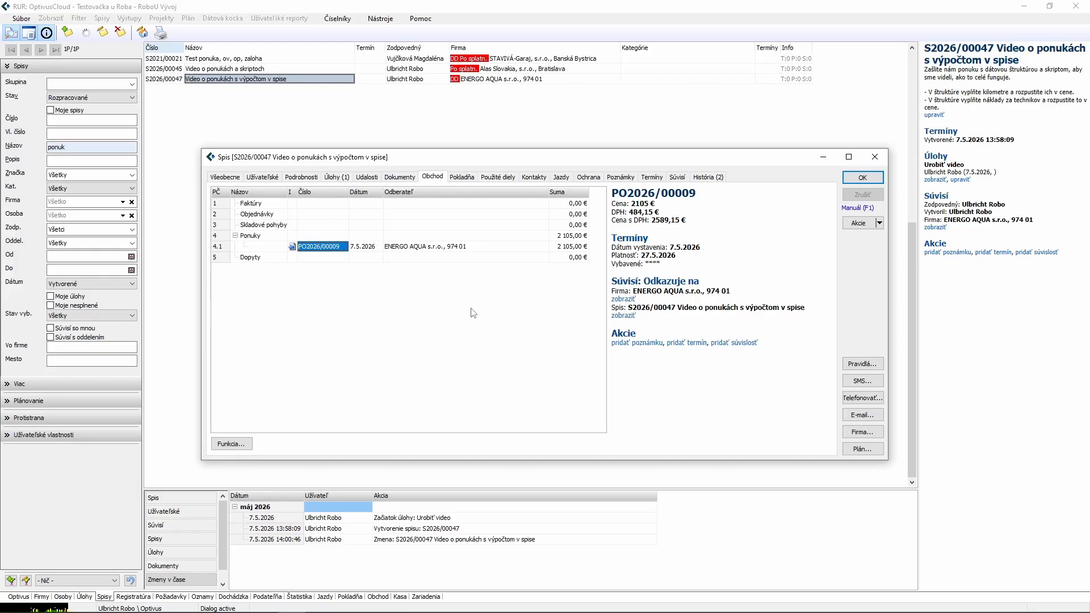
Reopen the rules of the item "SK001 pre zákazníka" from the saved quote and open its stock card variable sk for editing.
{"action": "double_click", "coordinate": [316, 248]}
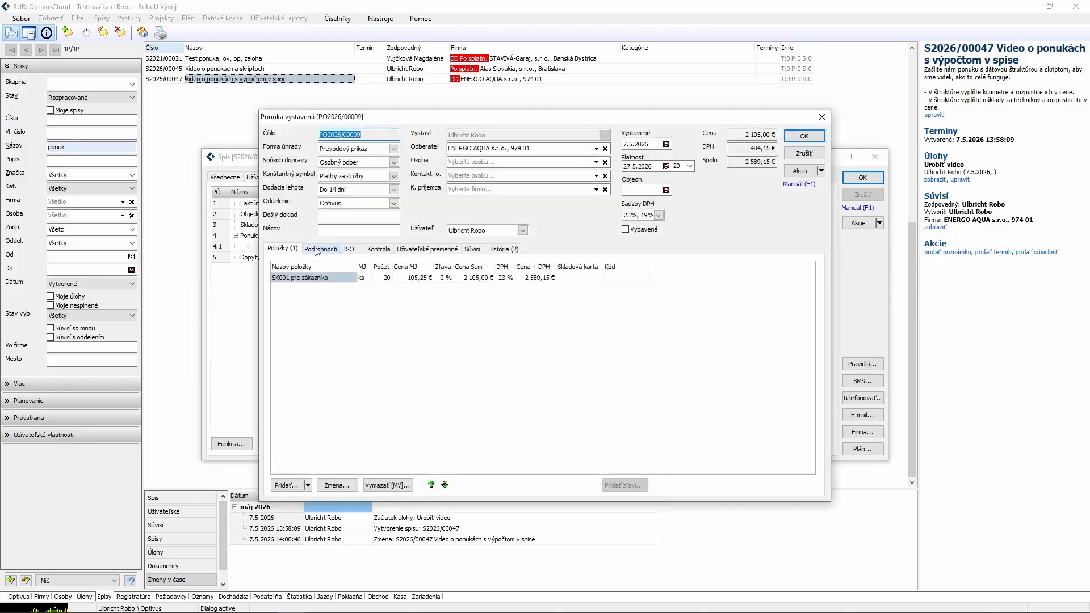
{"action": "left_click", "coordinate": [311, 282]}
{"action": "double_click", "coordinate": [311, 278]}
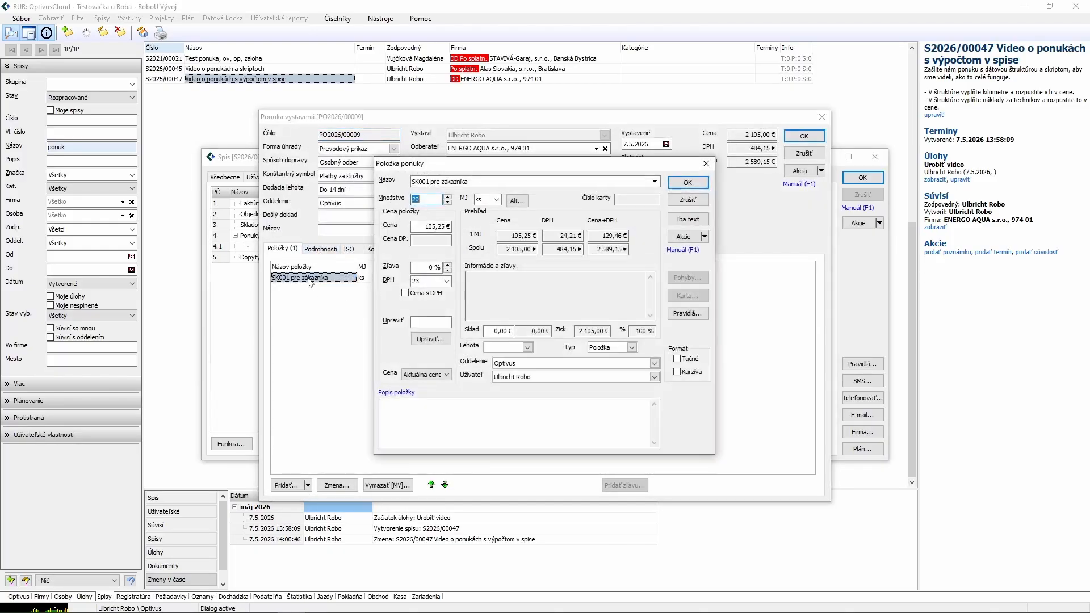
{"action": "left_click", "coordinate": [689, 314]}
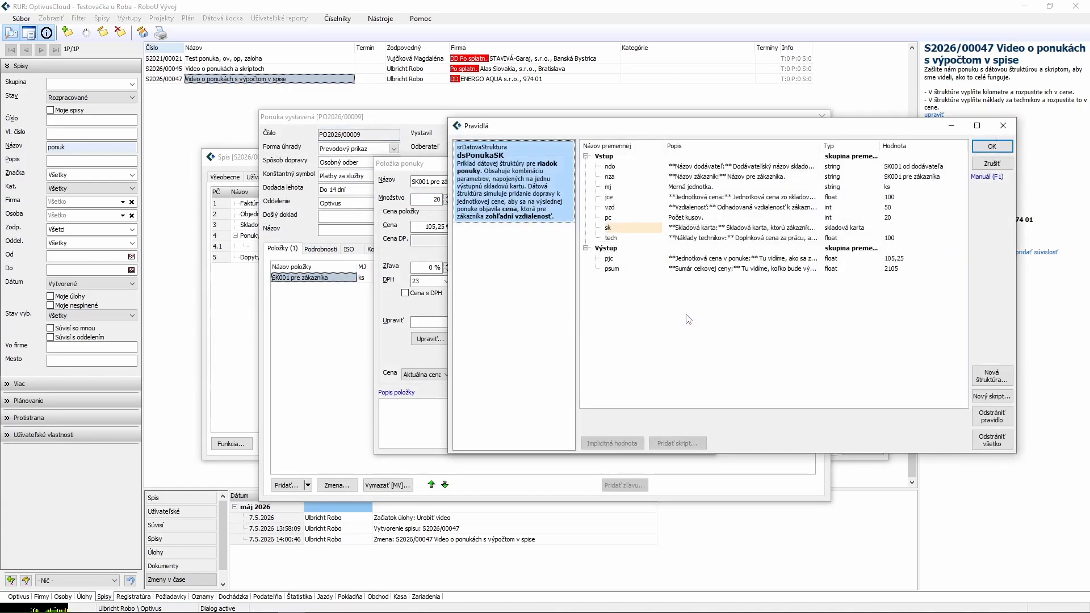
{"action": "left_click", "coordinate": [839, 231]}
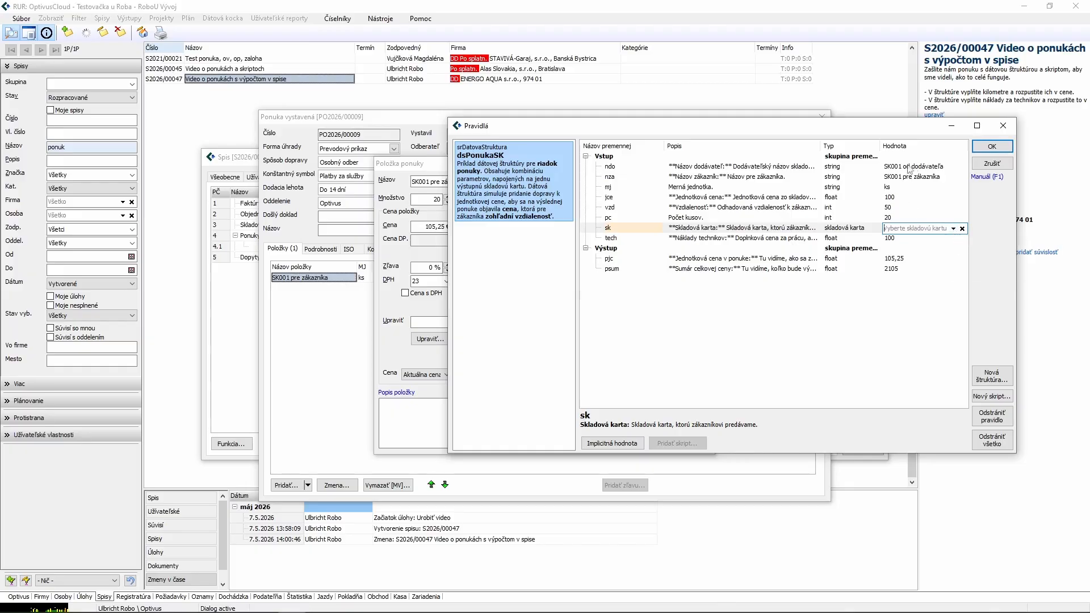
Create a new stock card "SK001 od dodávateľa" for the variable sk and save it despite the missing warranty.
{"action": "left_click", "coordinate": [954, 229]}
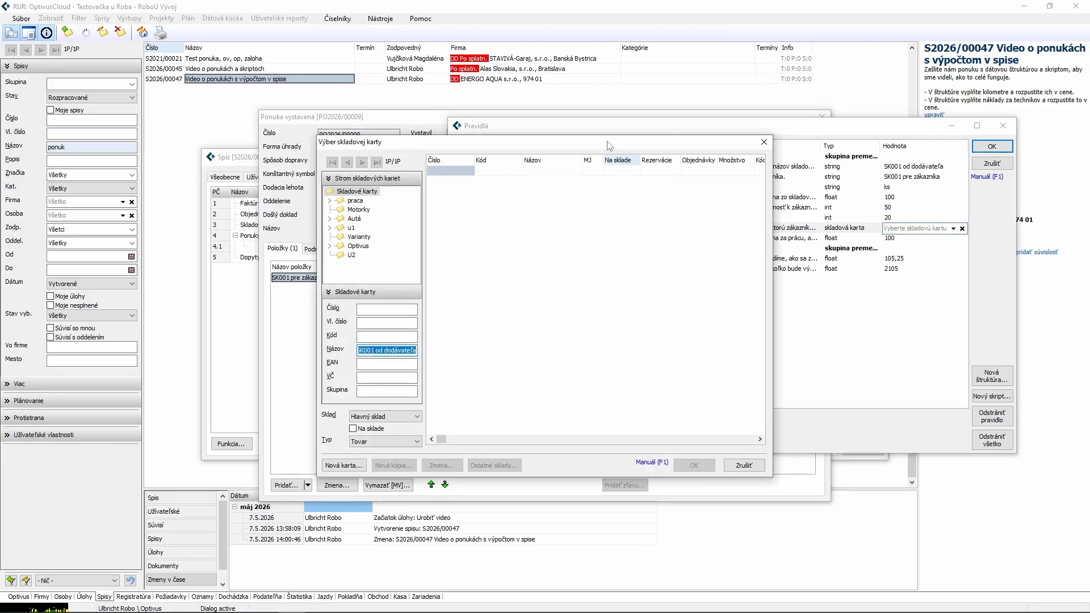
{"action": "left_click_drag", "start_coordinate": [610, 145], "coordinate": [438, 144]}
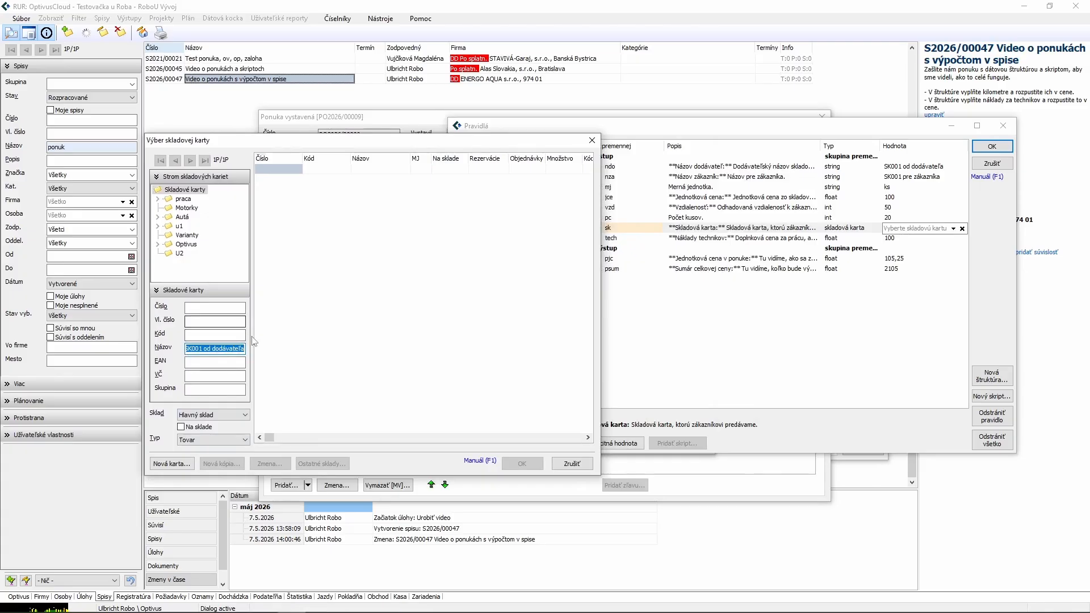
{"action": "left_click", "coordinate": [164, 463]}
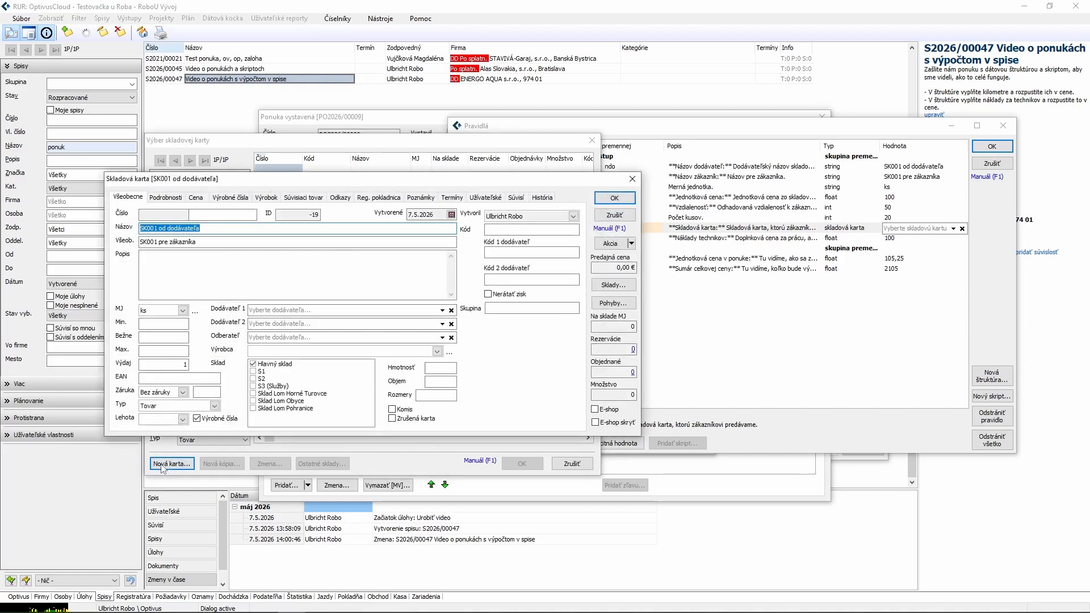
{"action": "left_click_drag", "start_coordinate": [245, 184], "coordinate": [505, 303]}
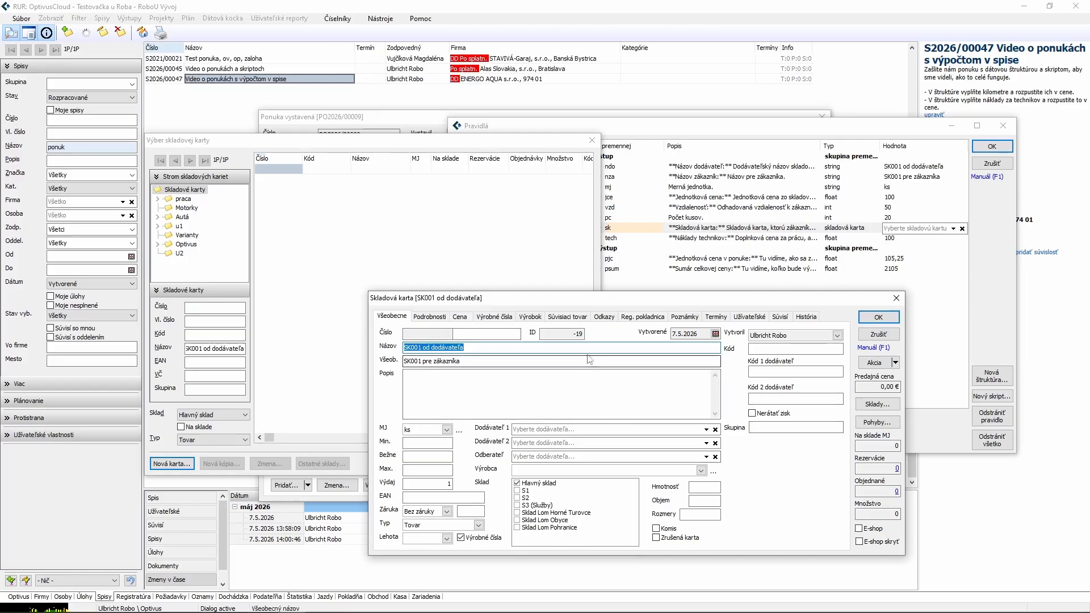
{"action": "left_click", "coordinate": [878, 317]}
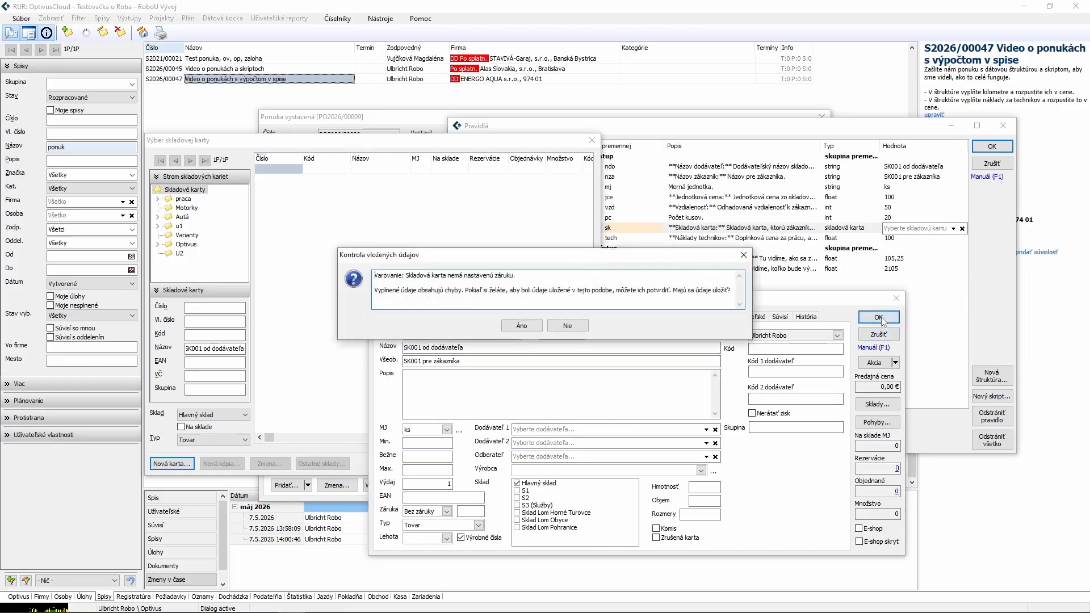
{"action": "left_click", "coordinate": [521, 326]}
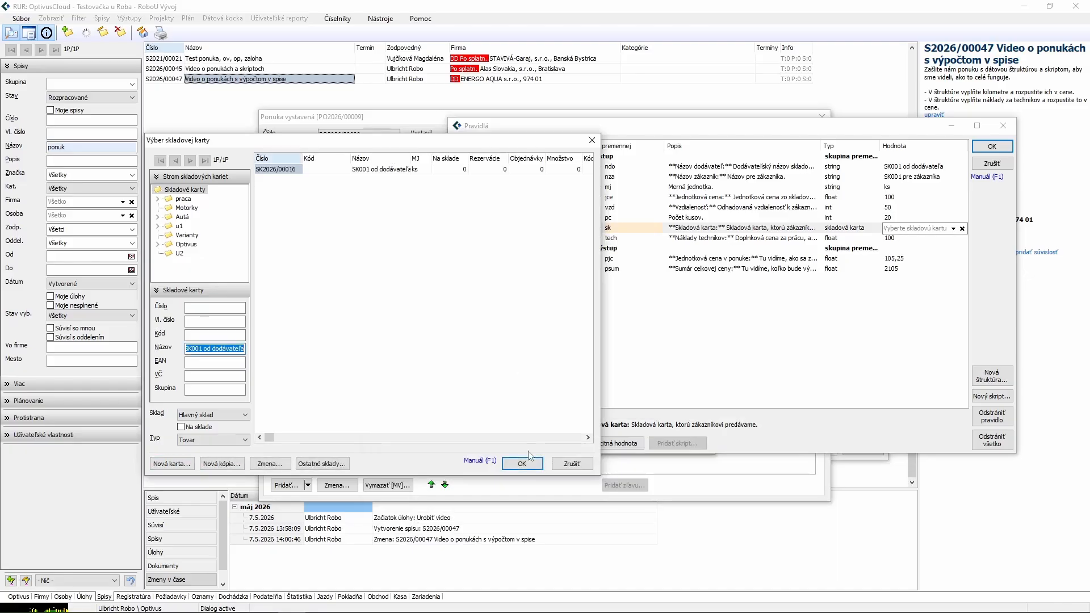
Assign the new stock card "SK001 od dodávateľa" to sk and save the rules, the item and the quote.
{"action": "left_click", "coordinate": [518, 465]}
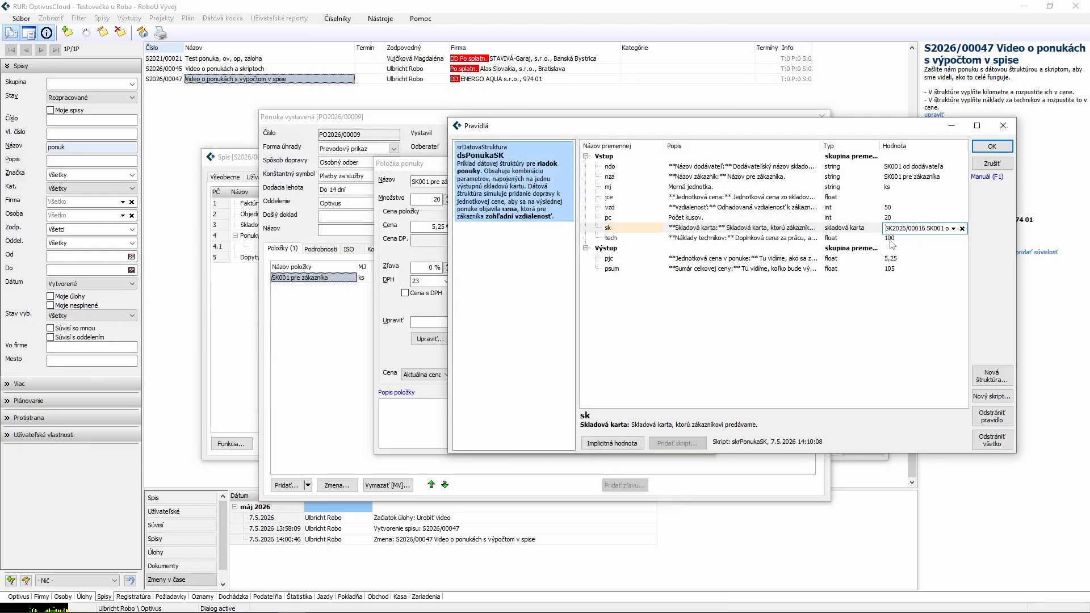
{"action": "left_click", "coordinate": [992, 147]}
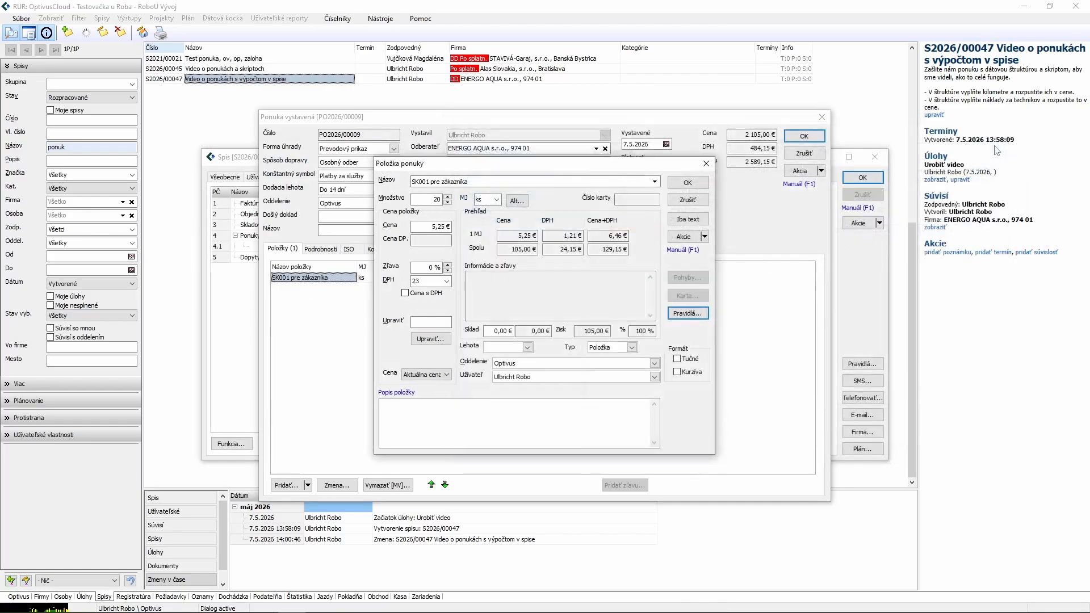
{"action": "left_click", "coordinate": [687, 183]}
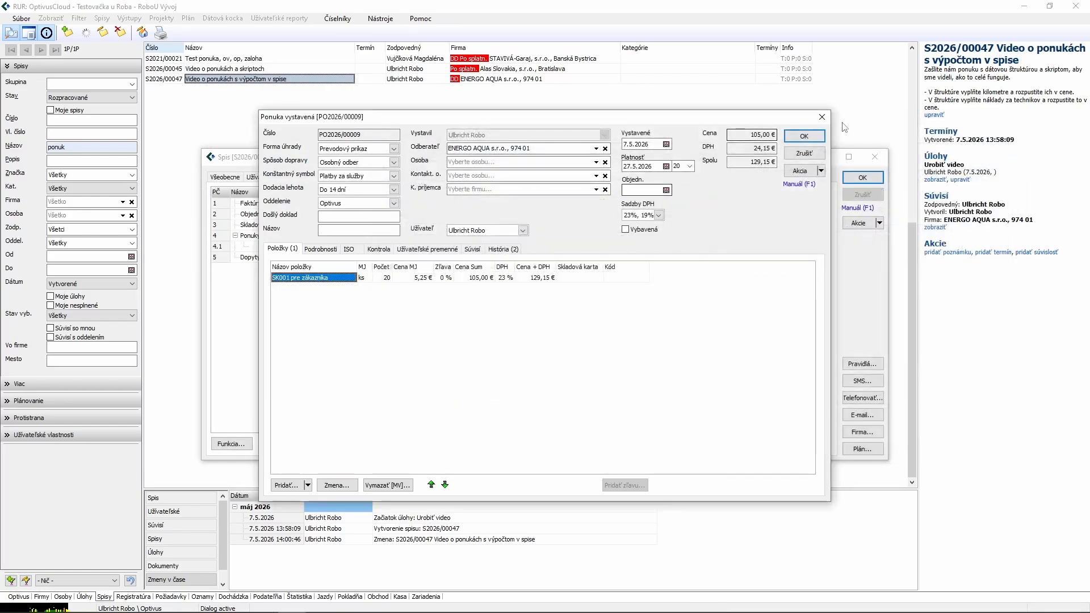
{"action": "left_click", "coordinate": [803, 137]}
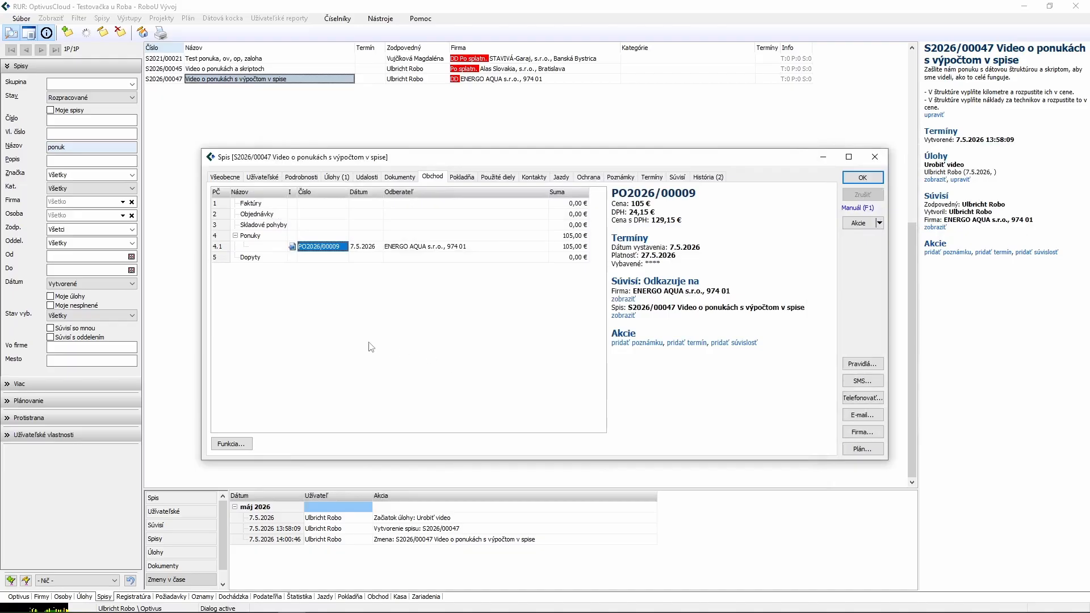
Create a received order from the case's issued quote and save it.
{"action": "right_click", "coordinate": [326, 249]}
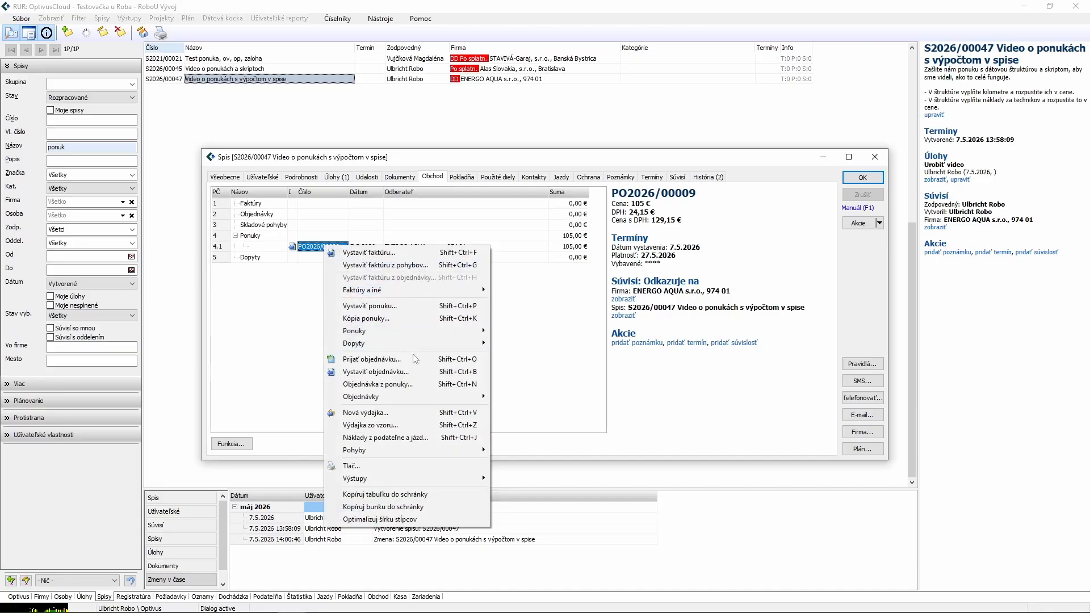
{"action": "left_click", "coordinate": [411, 385]}
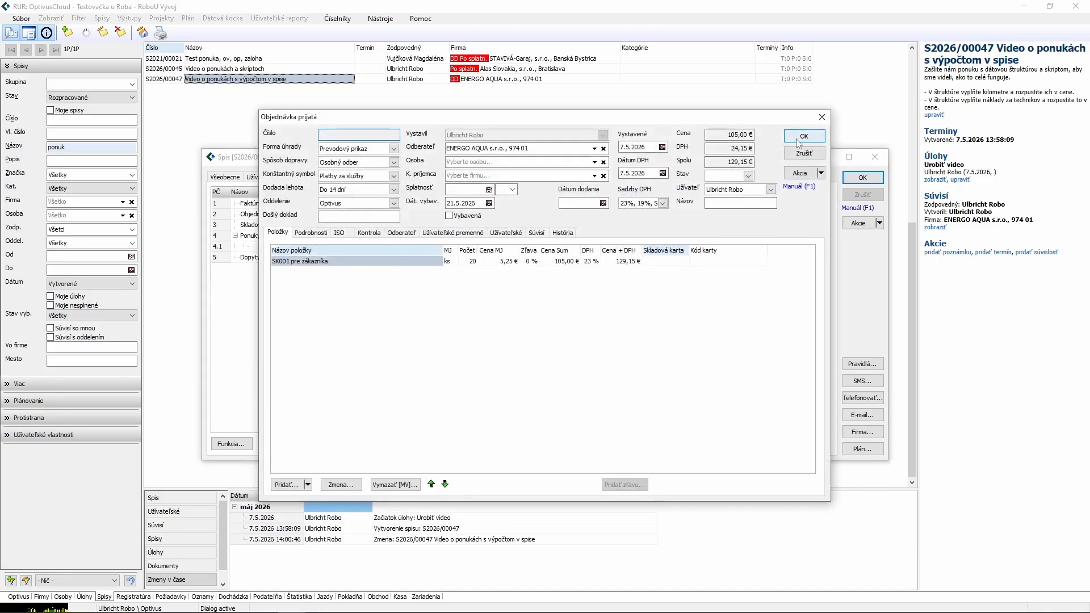
{"action": "left_click", "coordinate": [795, 139]}
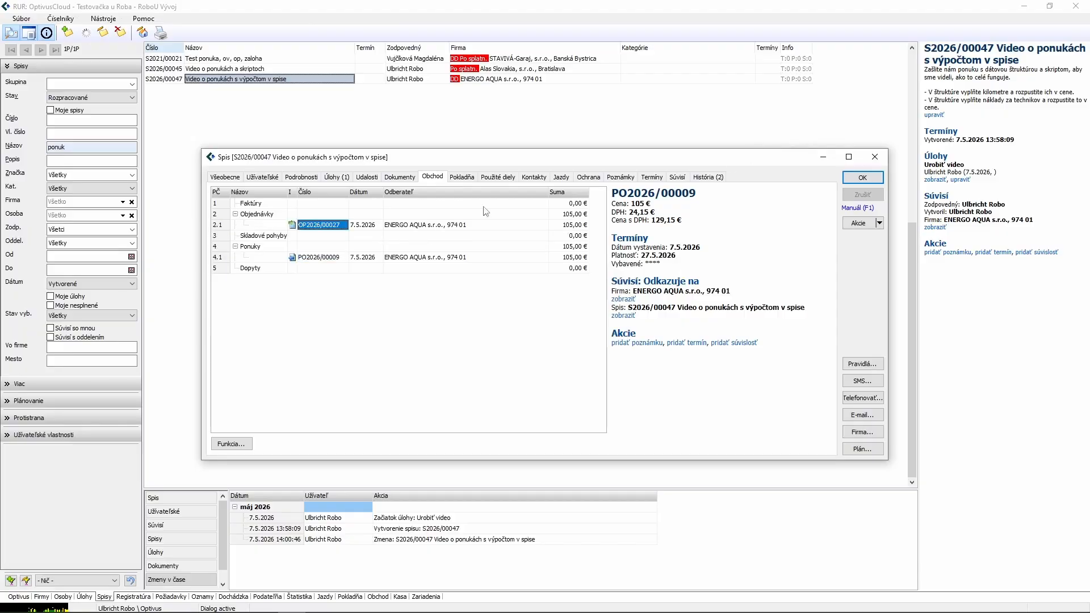
Issue an invoice from the received order, save it, and confirm and close the case.
{"action": "right_click", "coordinate": [325, 229]}
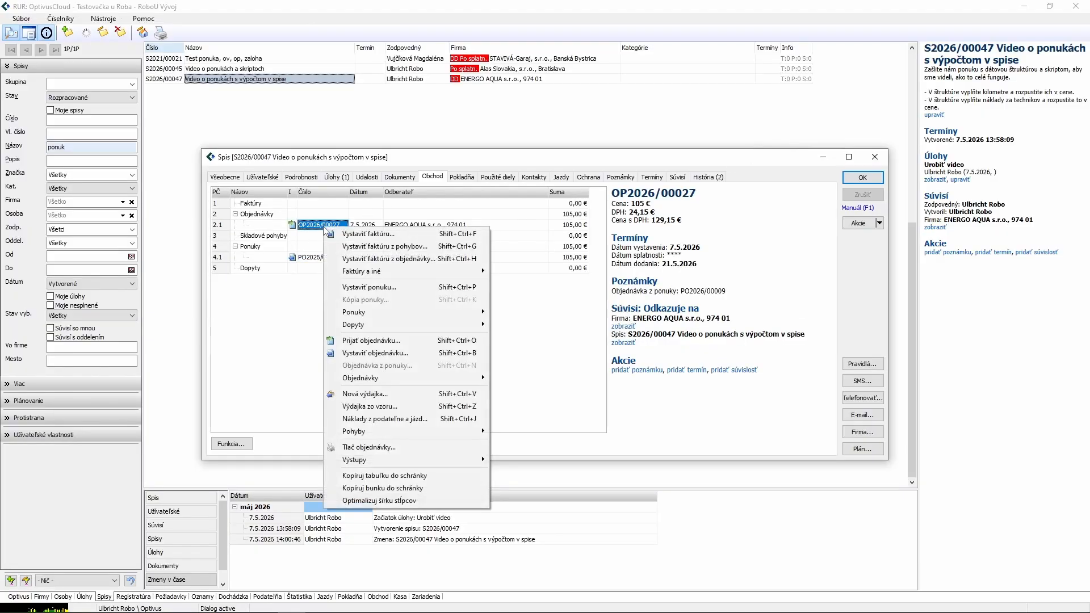
{"action": "left_click", "coordinate": [415, 259]}
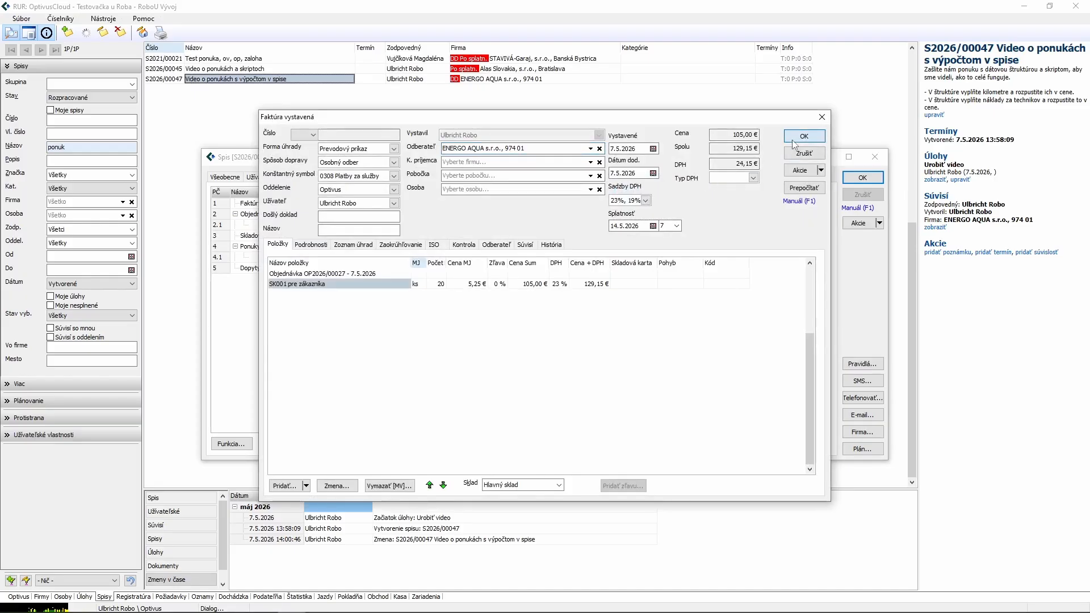
{"action": "left_click", "coordinate": [794, 142]}
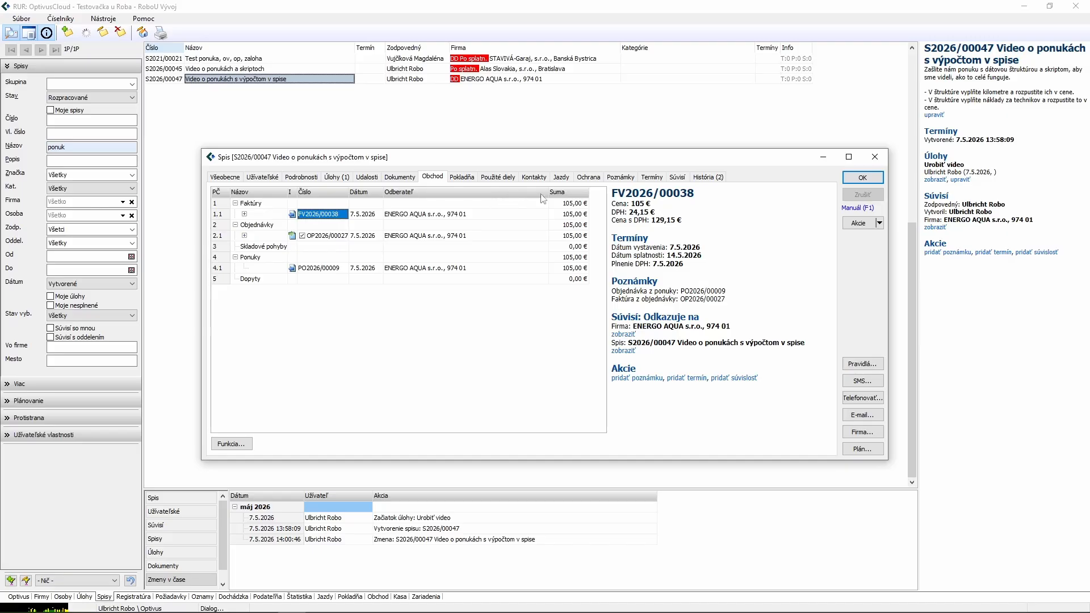
{"action": "left_click", "coordinate": [855, 180]}
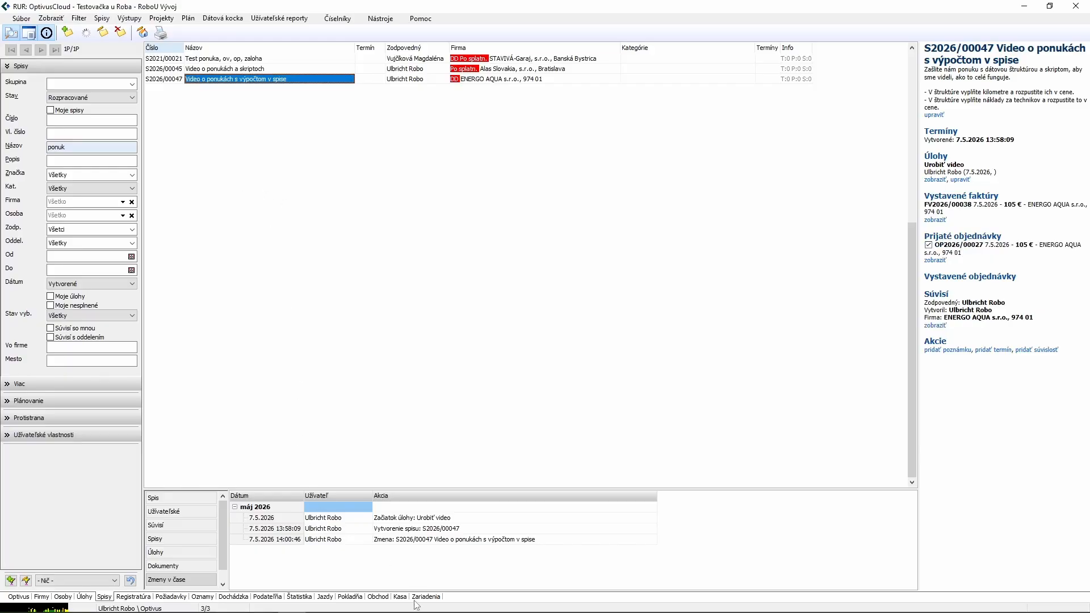
List the trade quotes without the unsettled-only filter and select the ENERGO AQUA quote of "Video o ponukách s výpočtom v spise".
{"action": "left_click", "coordinate": [372, 598]}
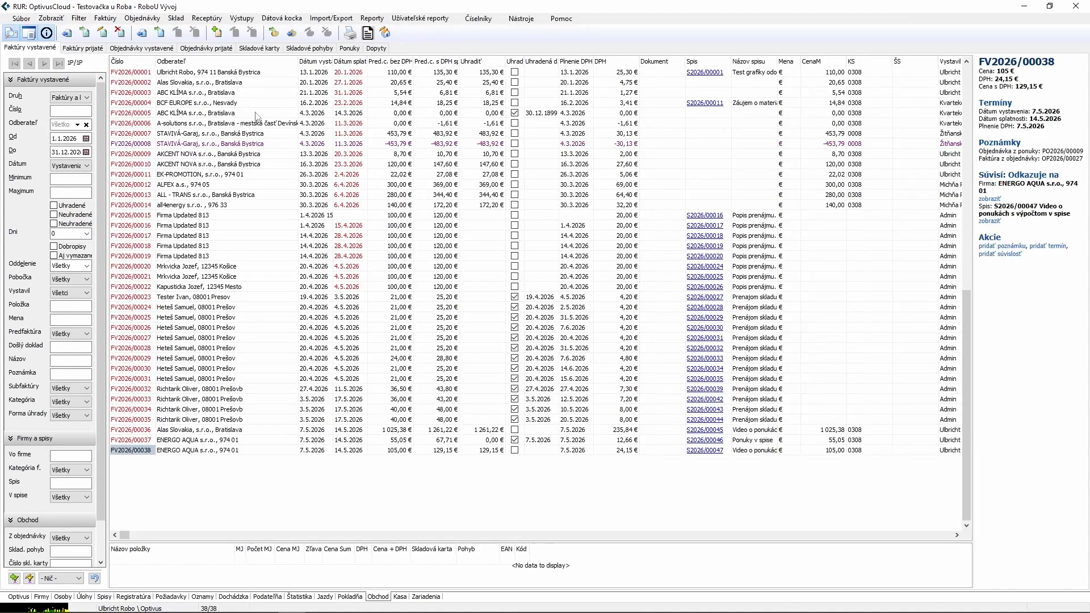
{"action": "left_click", "coordinate": [350, 49]}
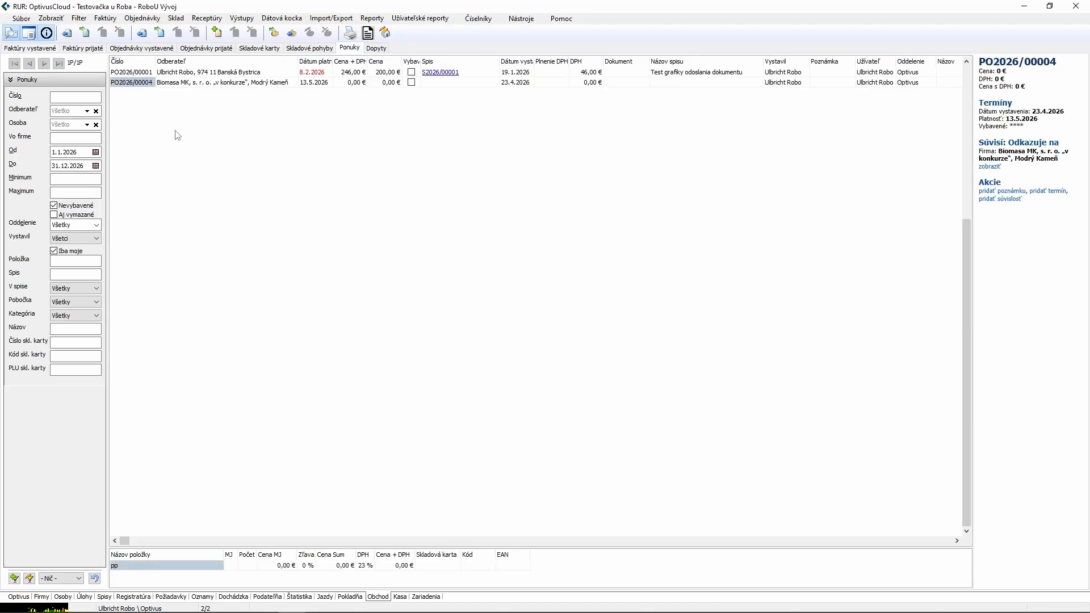
{"action": "left_click", "coordinate": [54, 206]}
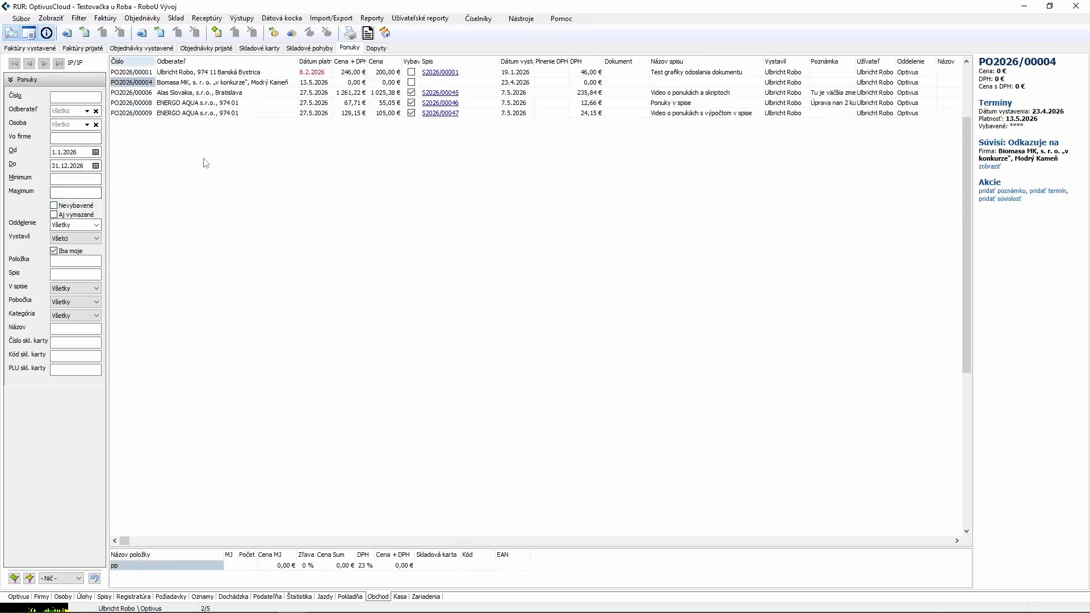
{"action": "left_click", "coordinate": [182, 113]}
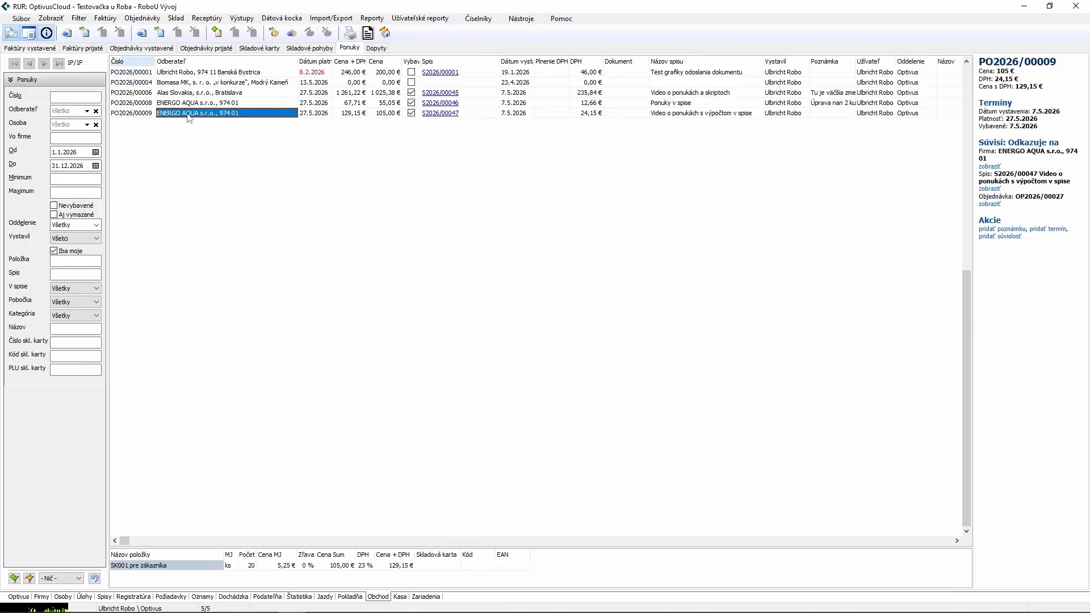
Copy the selected ENERGO AQUA quote and set the copy's customer to DREVOS,s.r.o.
{"action": "right_click", "coordinate": [188, 115]}
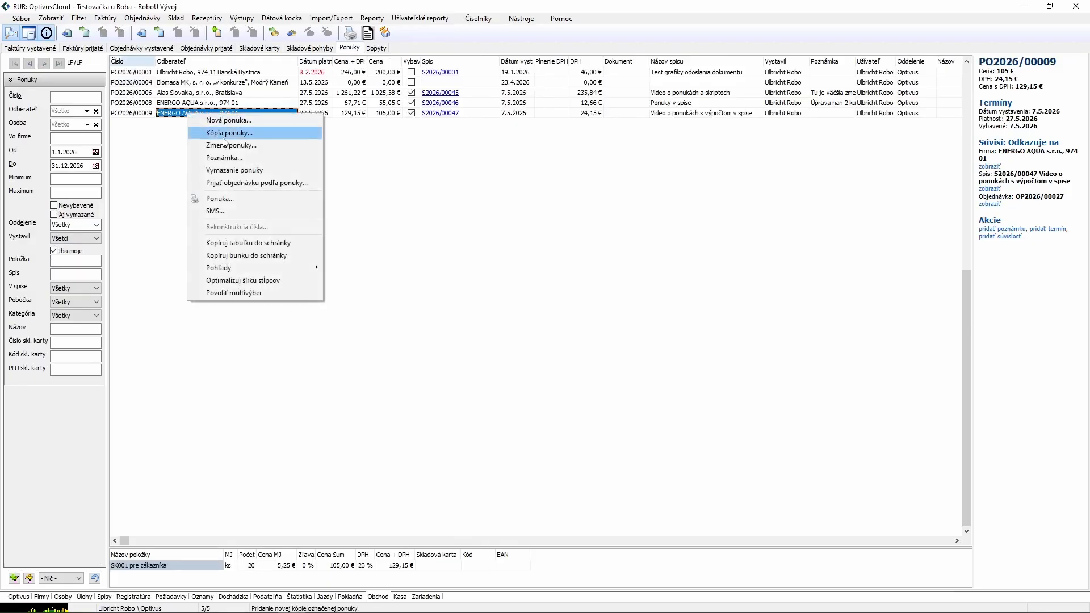
{"action": "left_click", "coordinate": [219, 129]}
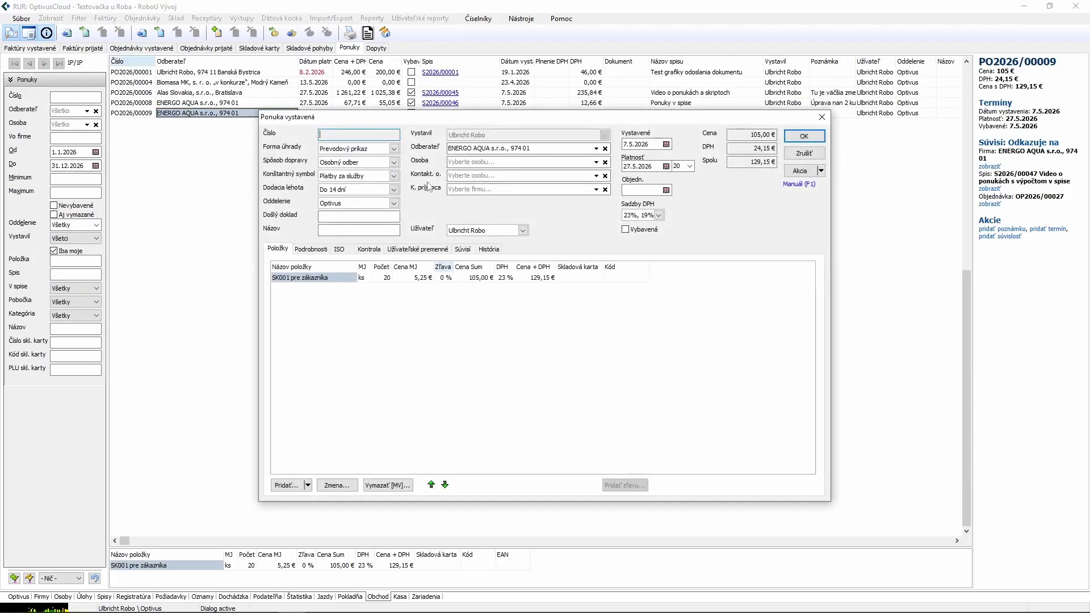
{"action": "left_click", "coordinate": [596, 149]}
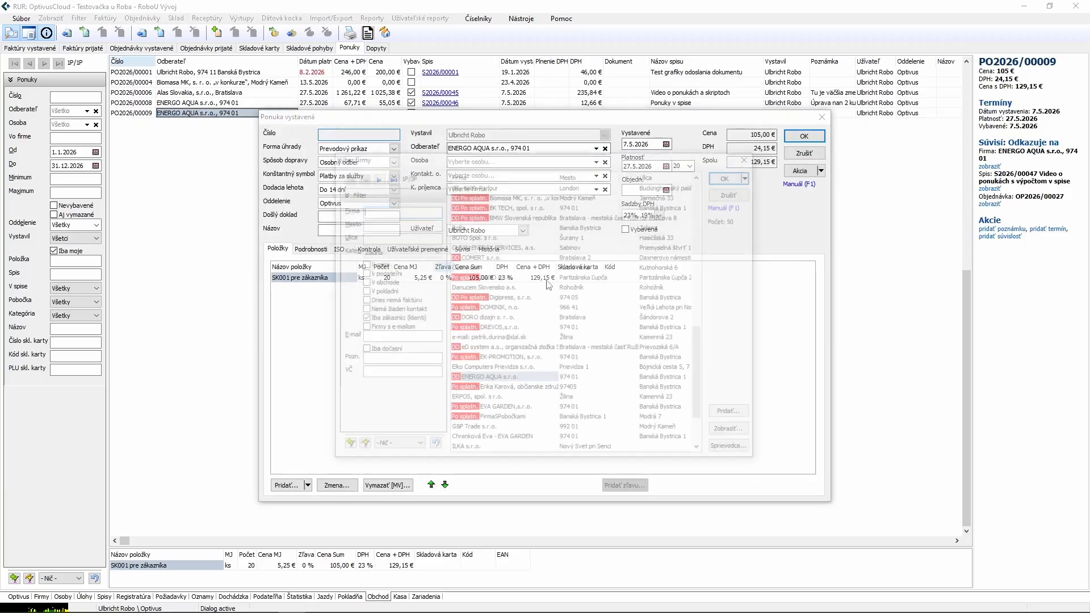
{"action": "double_click", "coordinate": [510, 329]}
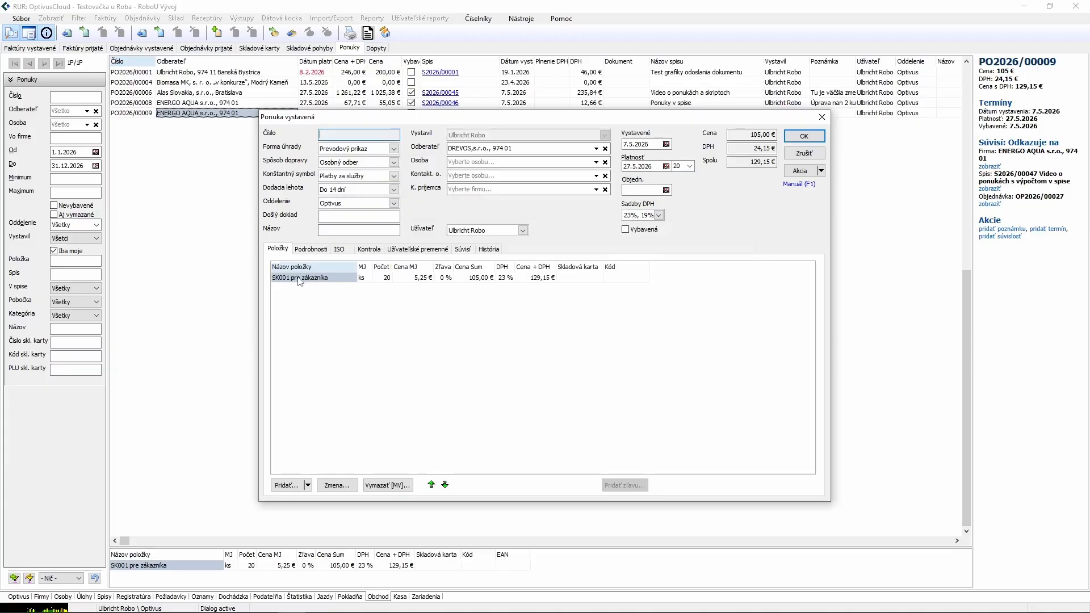
In the rules of the copied quote's item "SK001 pre zákazníka", set the piece count pc to 10.
{"action": "double_click", "coordinate": [300, 278]}
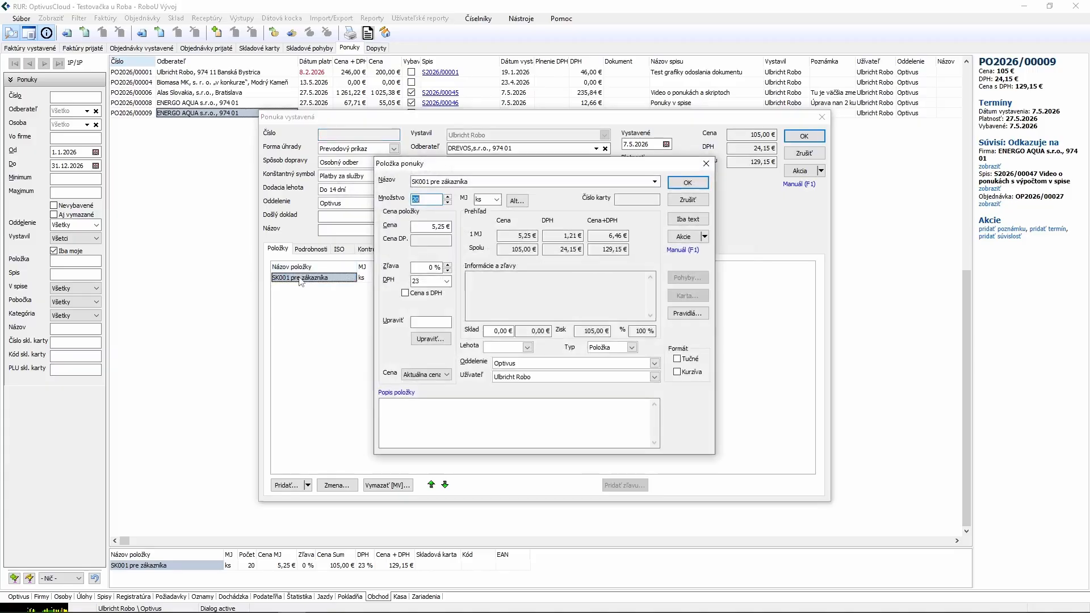
{"action": "left_click", "coordinate": [687, 313]}
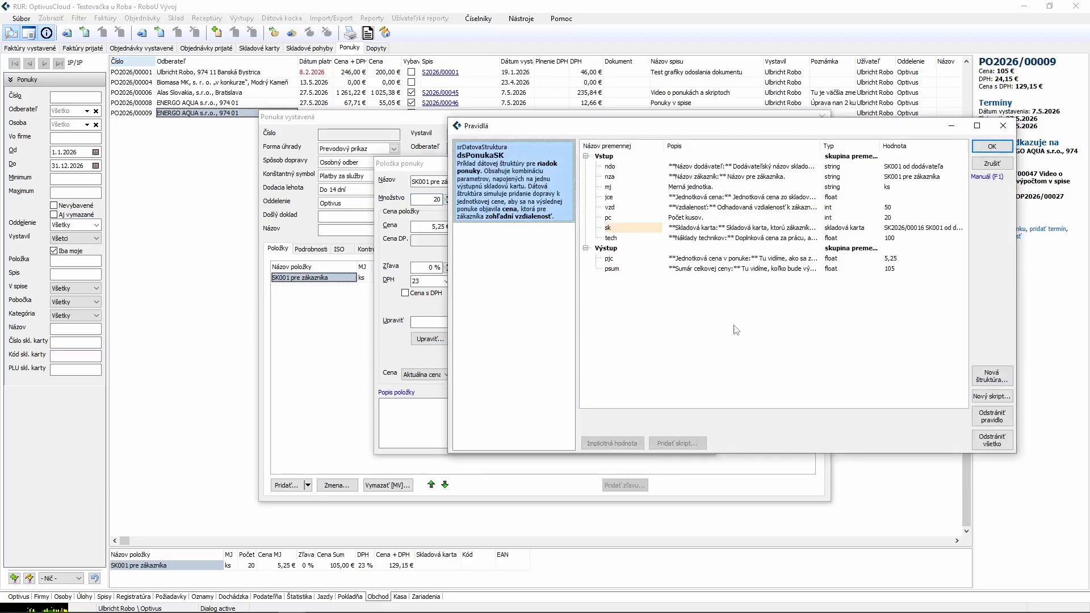
{"action": "left_click", "coordinate": [897, 218]}
{"action": "type", "text": "1"}
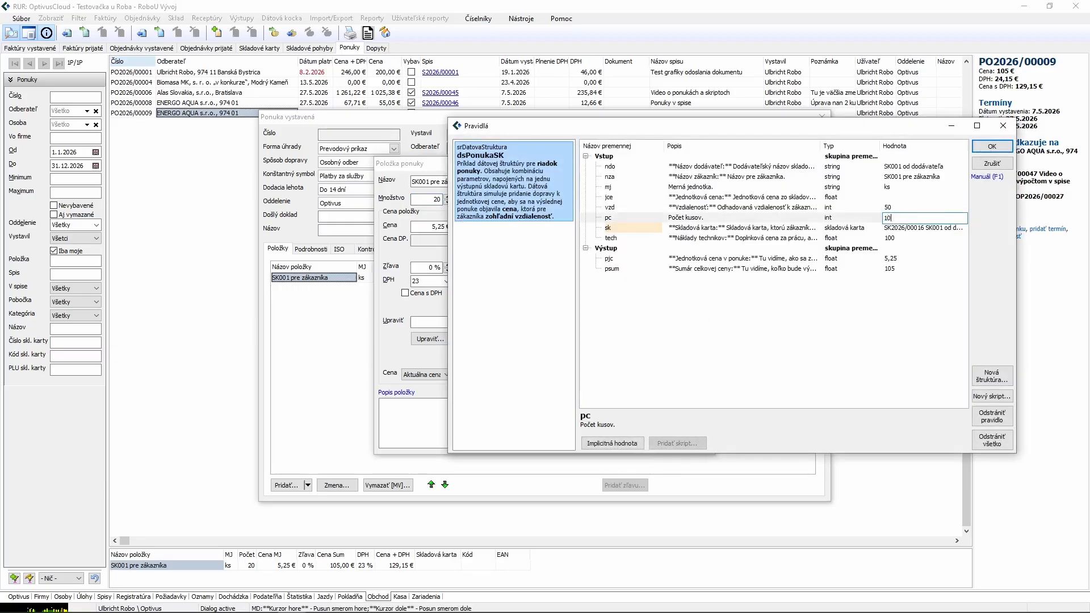
{"action": "type", "text": "0"}
{"action": "key", "text": "Up"}
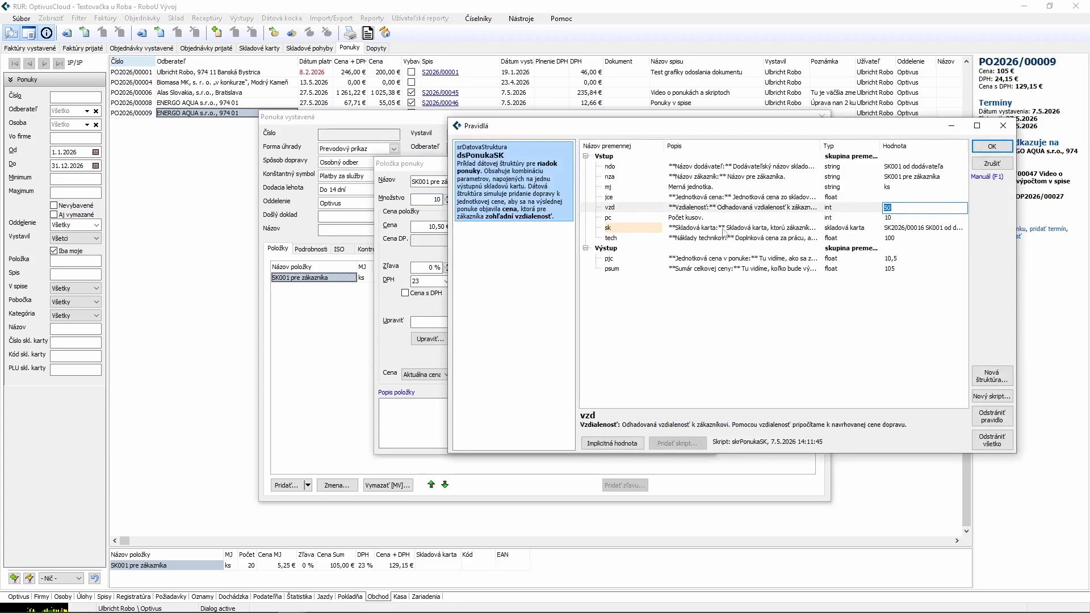
Confirm the changed rules and item, and save the copied quote for DREVOS.
{"action": "left_click", "coordinate": [992, 146]}
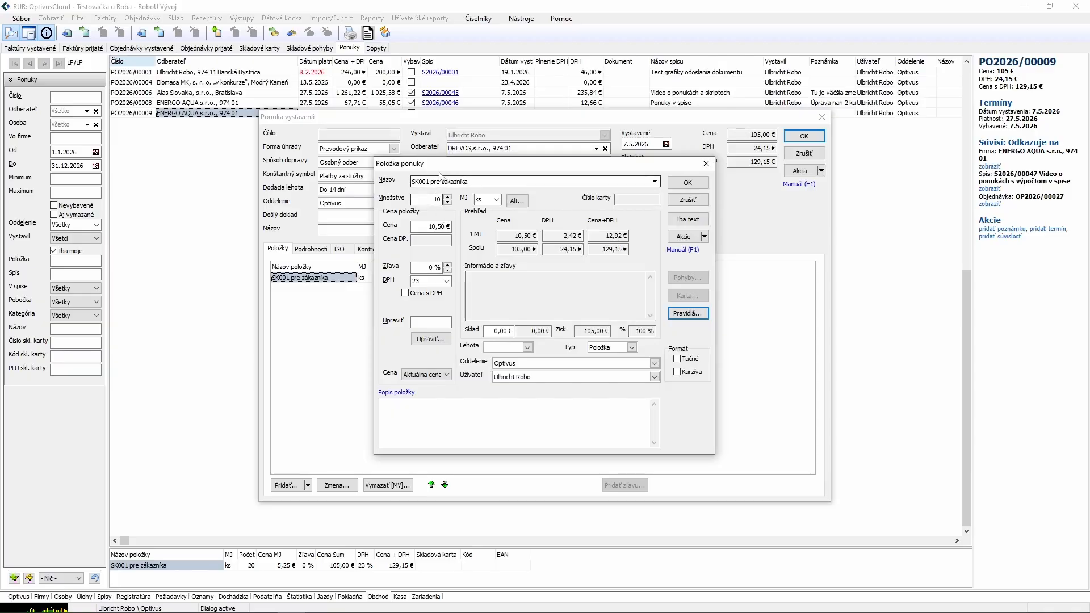
{"action": "left_click", "coordinate": [684, 183]}
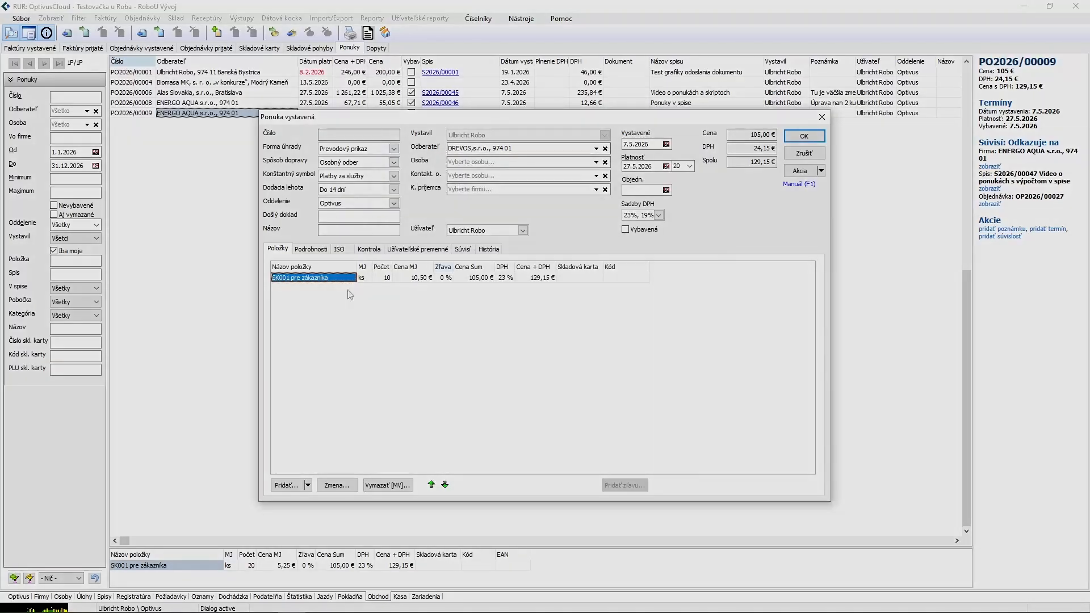
{"action": "left_click", "coordinate": [797, 139]}
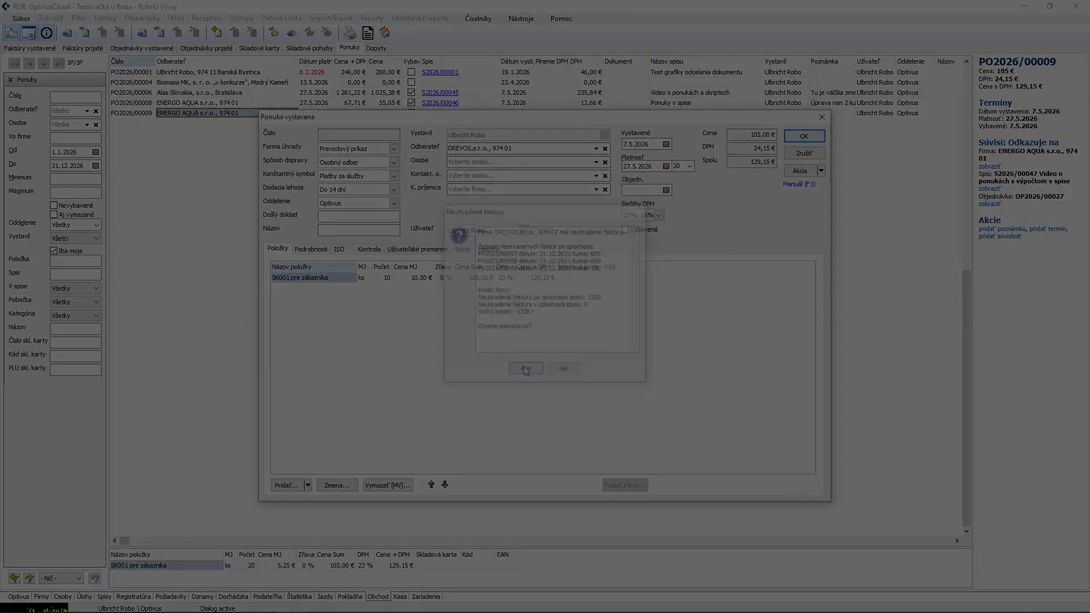